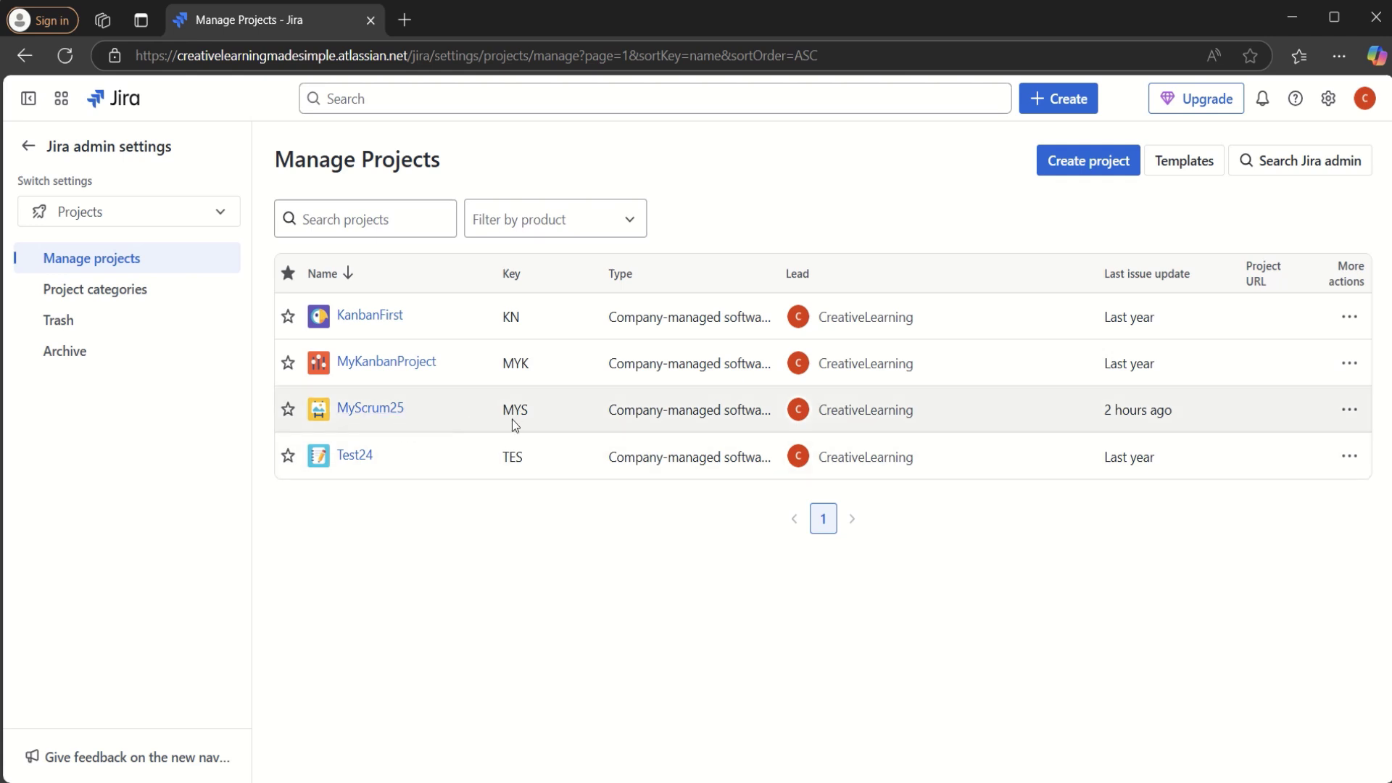
Open the MyScrum25 backlog, where MYS Sprint 4 holds three To Do issues
{"action": "left_click", "coordinate": [375, 410]}
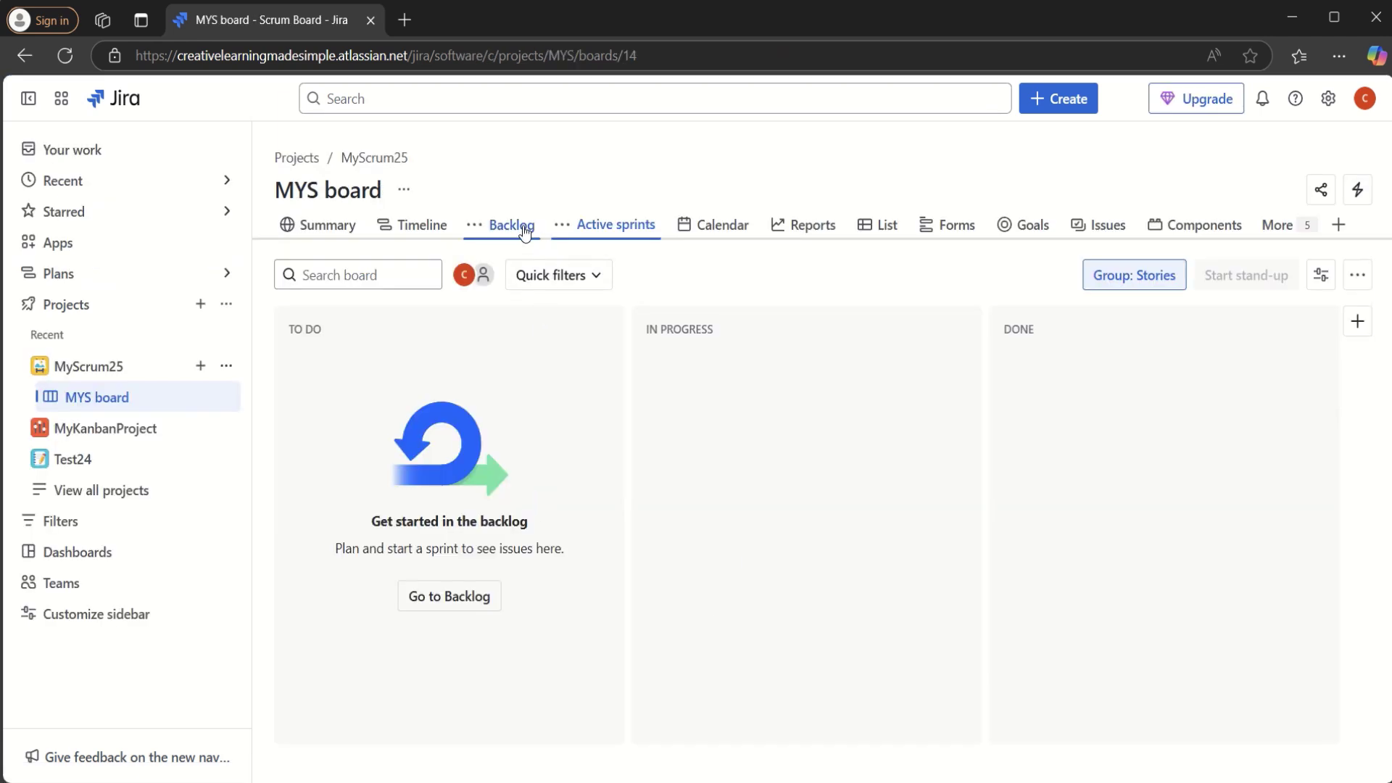
{"action": "left_click", "coordinate": [511, 224]}
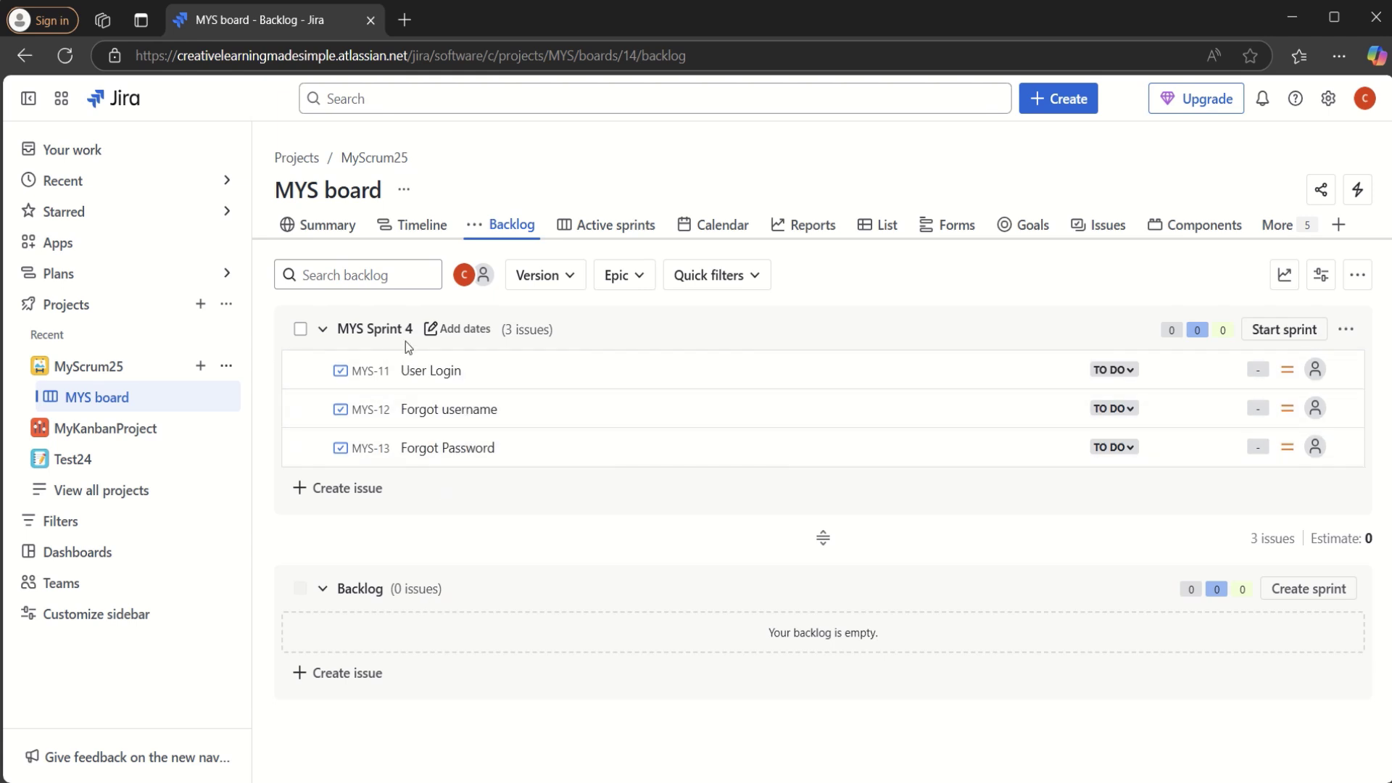
Review all 13 MyScrum25 issues in the List view and the issue search view
{"action": "left_click", "coordinate": [887, 229]}
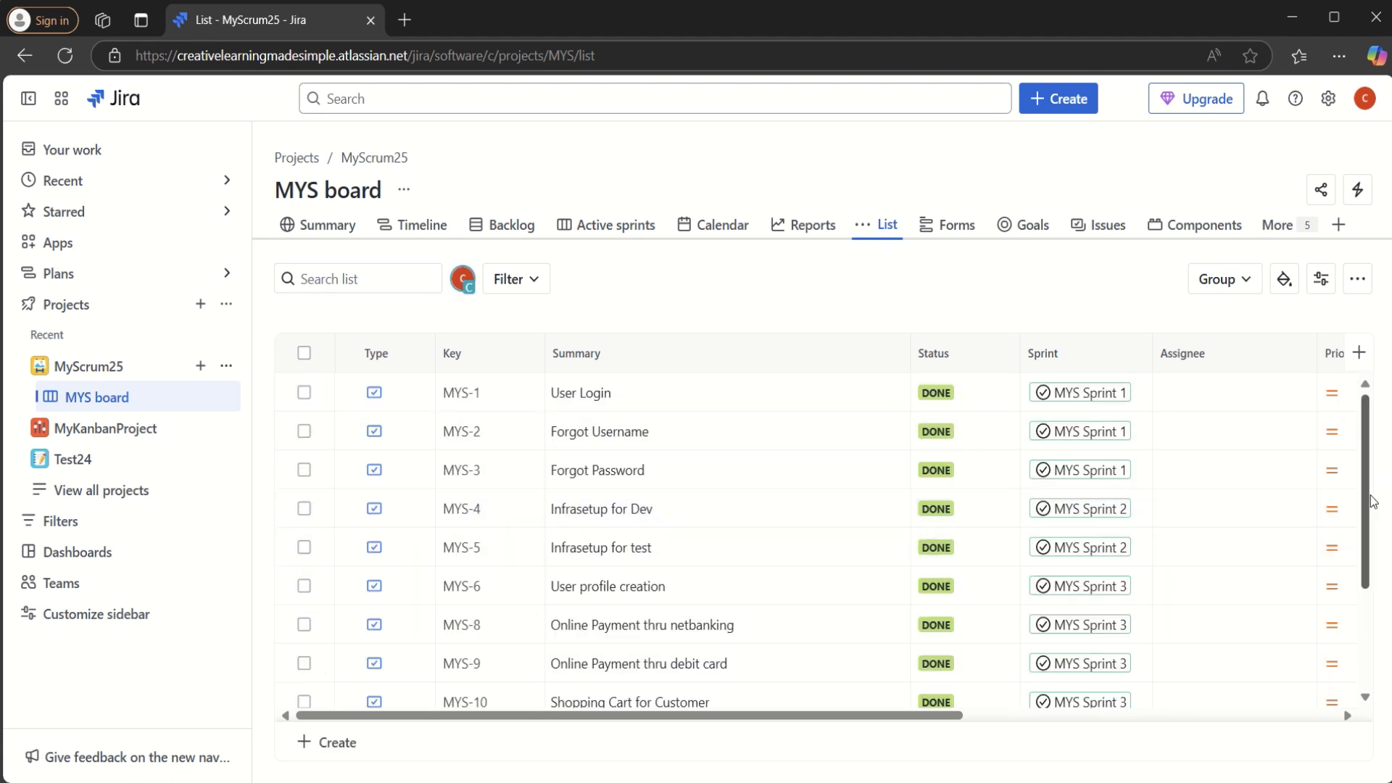
{"action": "left_click_drag", "start_coordinate": [1367, 500], "coordinate": [1368, 637]}
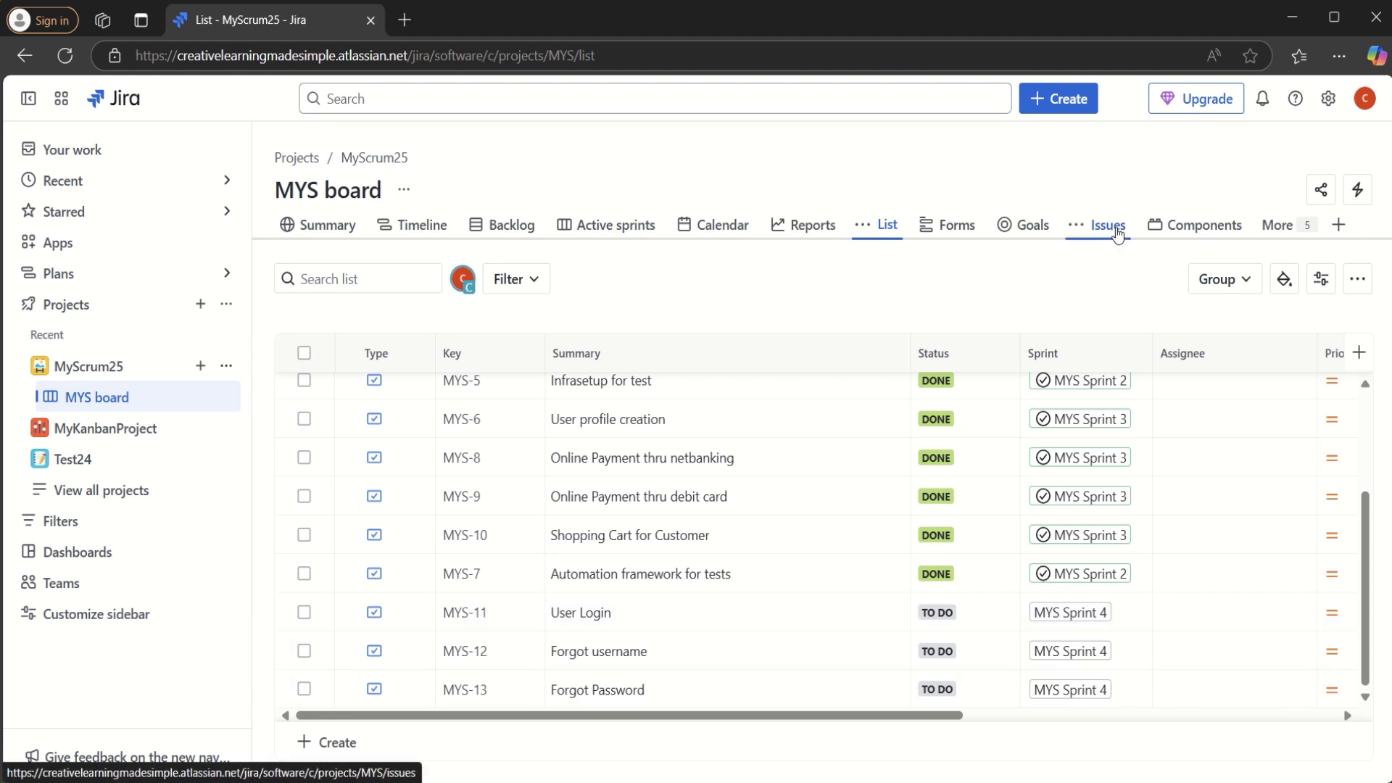
{"action": "left_click", "coordinate": [1117, 232]}
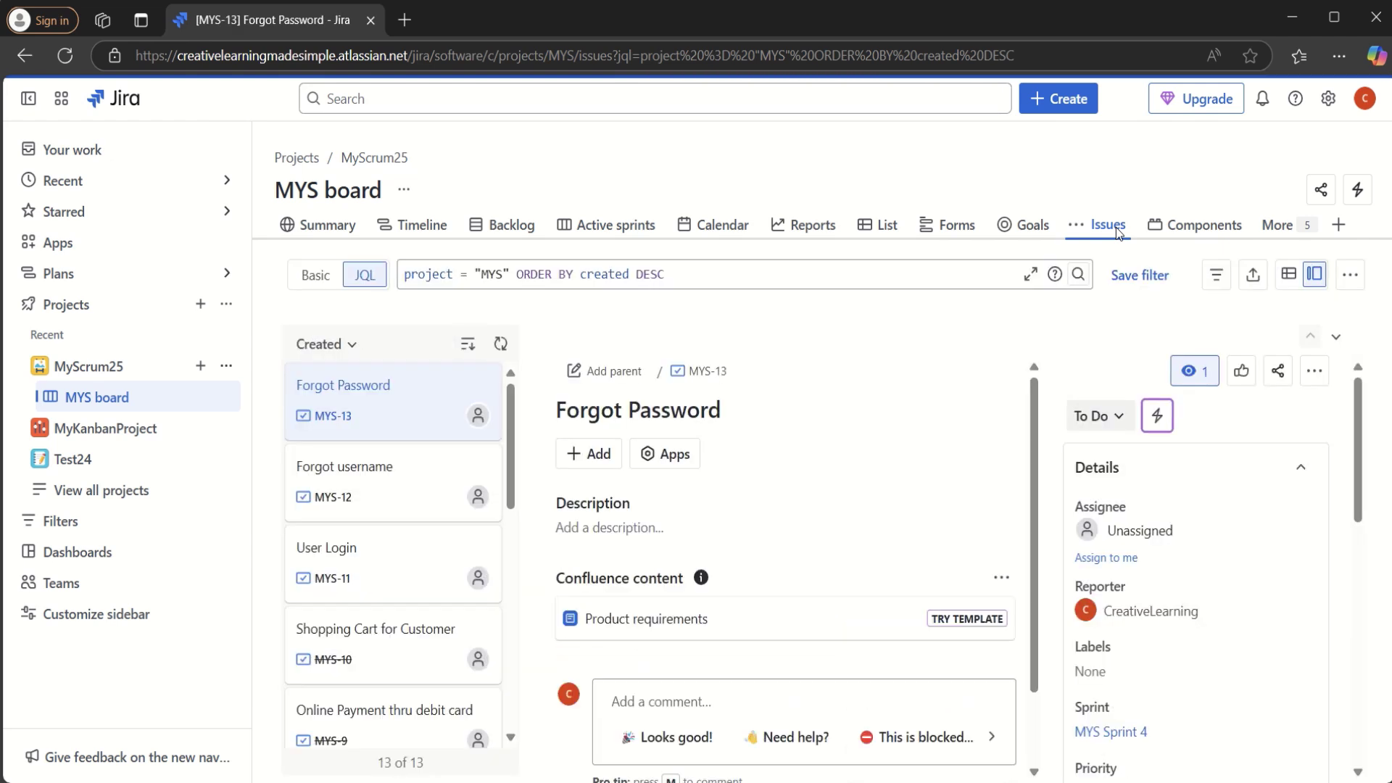
{"action": "left_click", "coordinate": [1351, 282]}
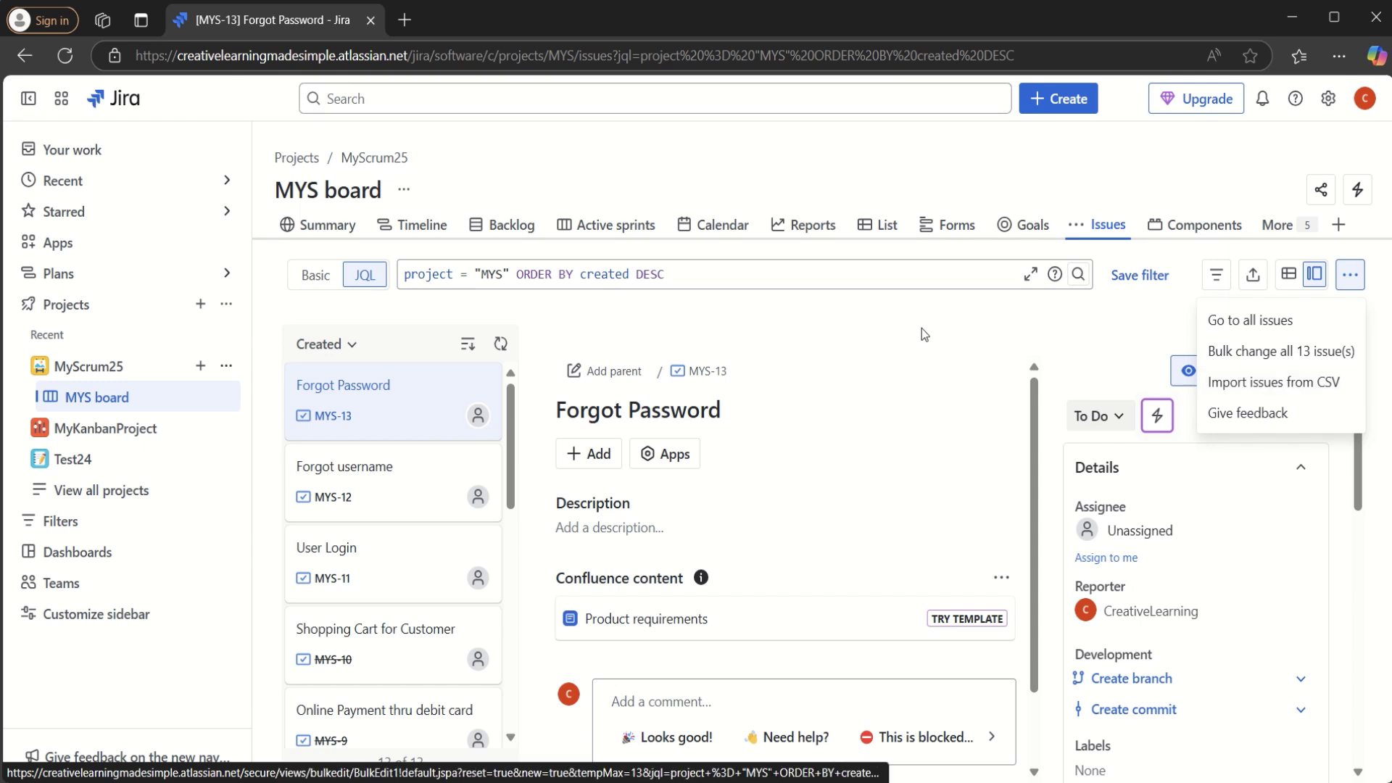
{"action": "key", "text": "Escape"}
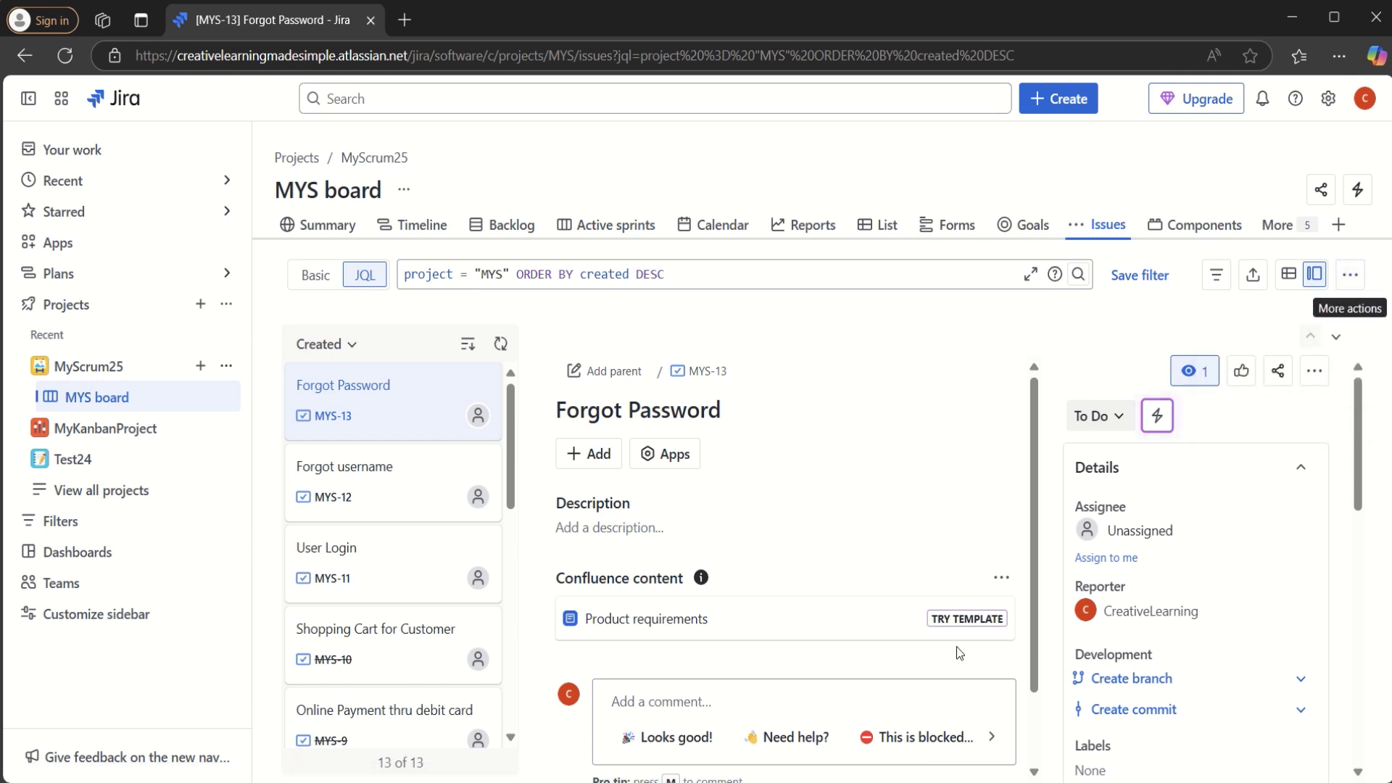
{"action": "left_click", "coordinate": [1015, 750]}
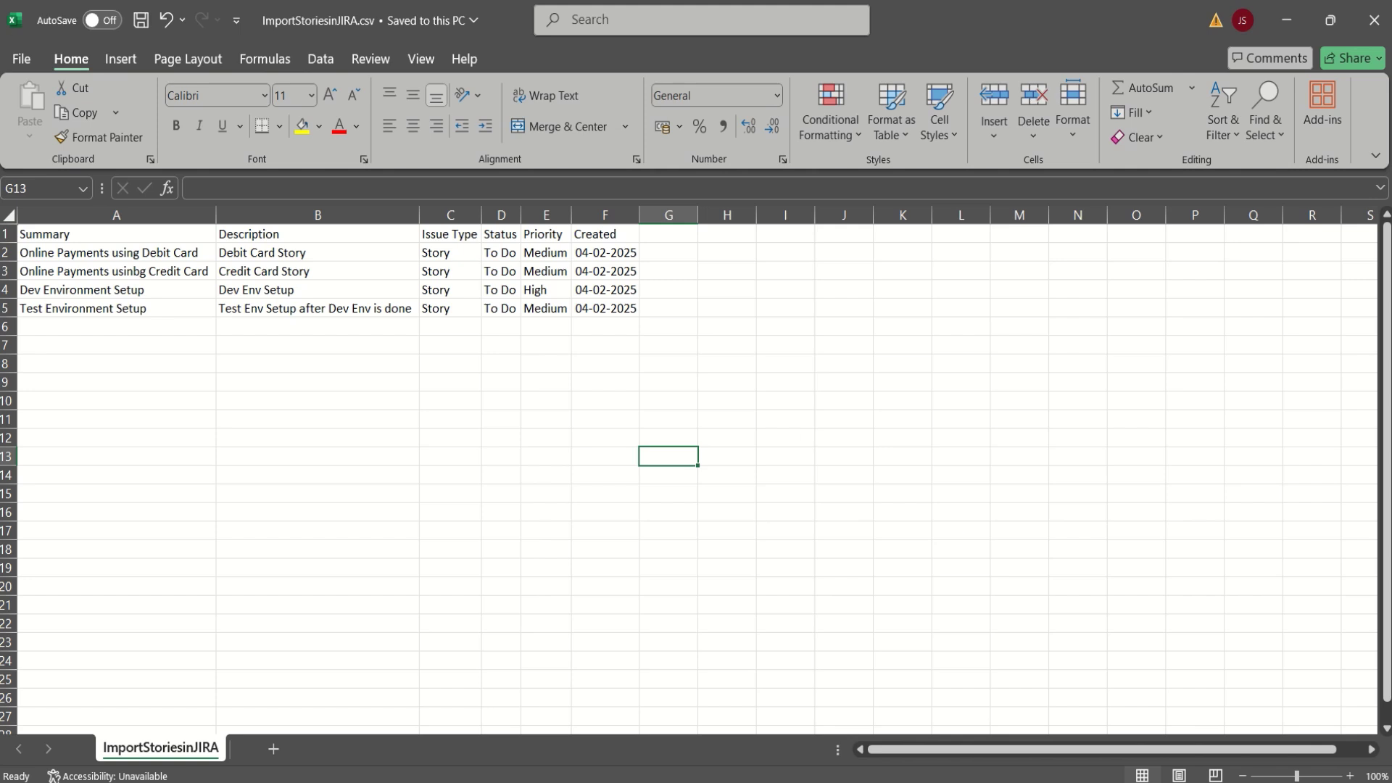
Start a CSV issue import with ImportStoriesinJIRA.csv from Downloads as the source file
{"action": "left_click", "coordinate": [863, 656]}
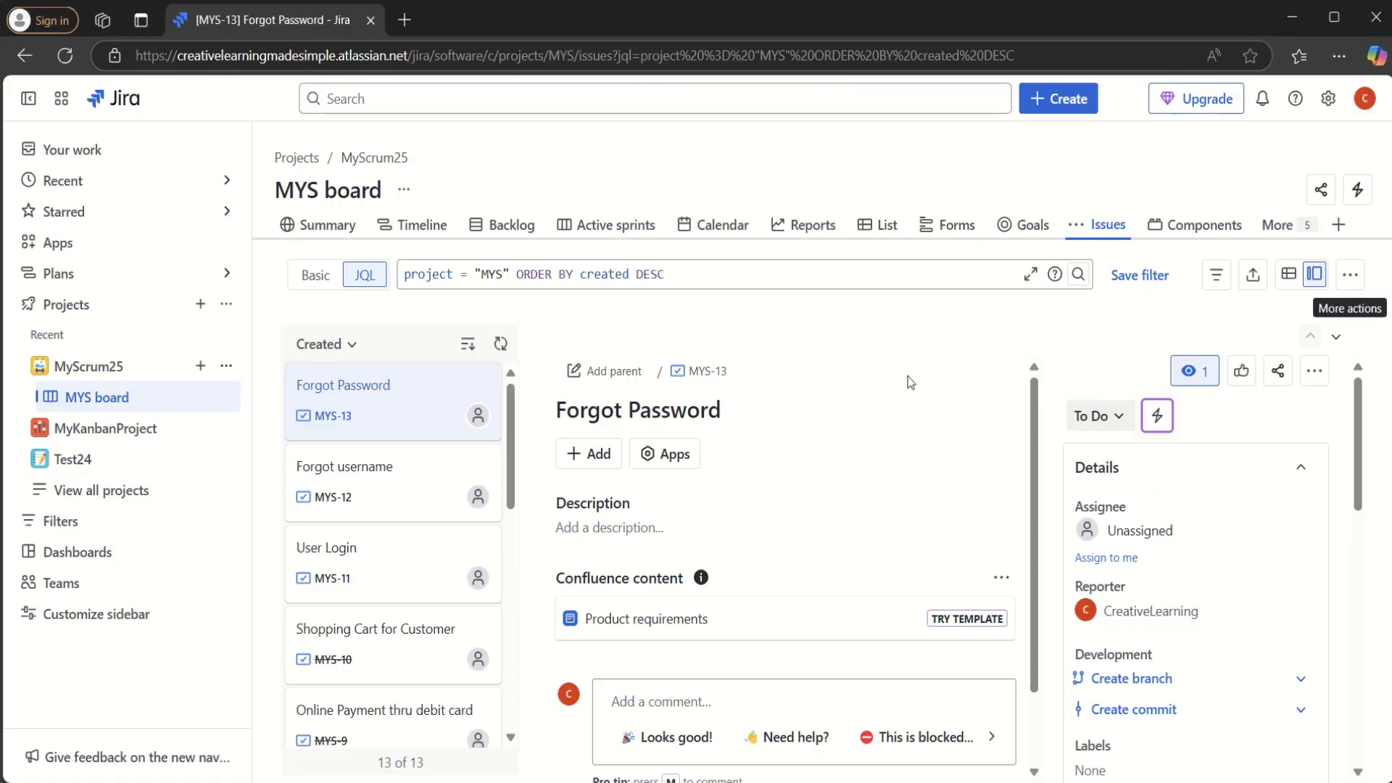
{"action": "left_click", "coordinate": [1352, 276]}
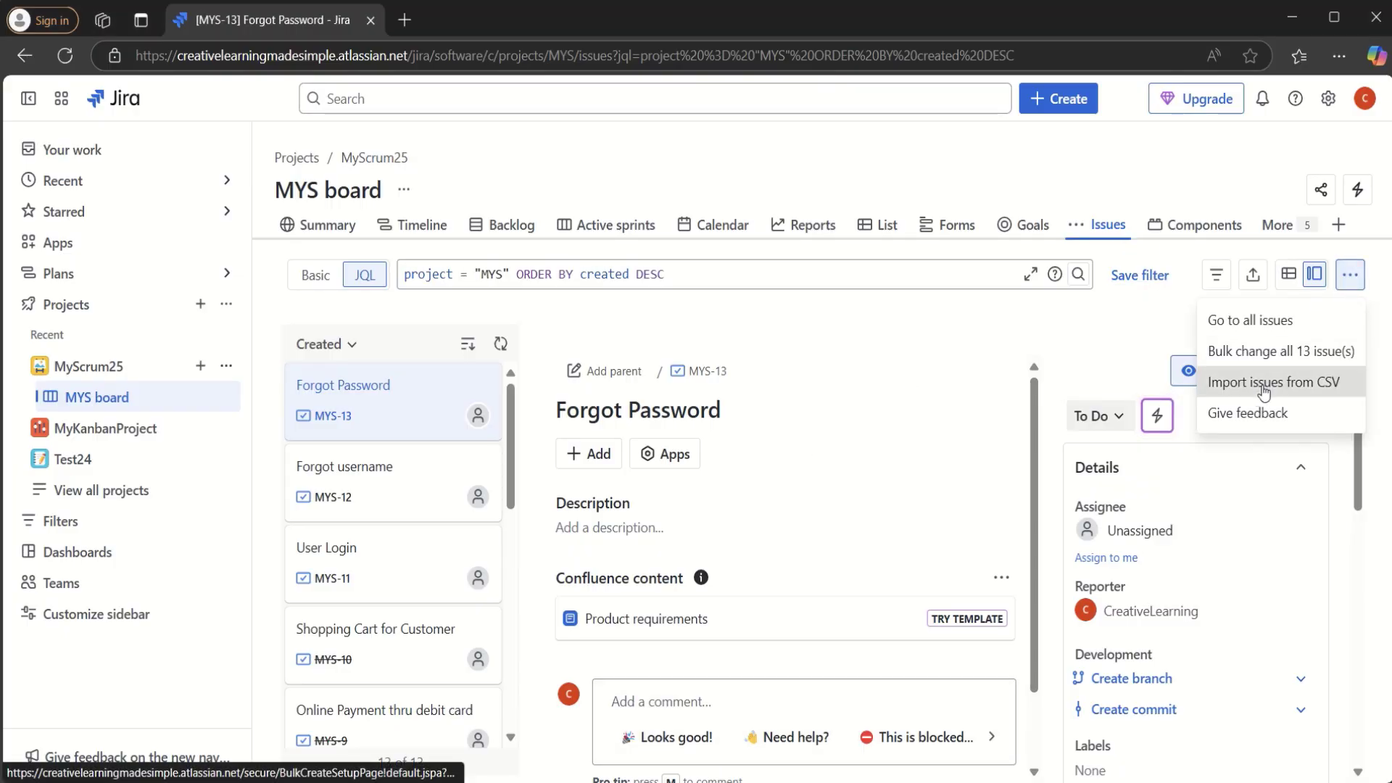
{"action": "left_click", "coordinate": [1264, 389]}
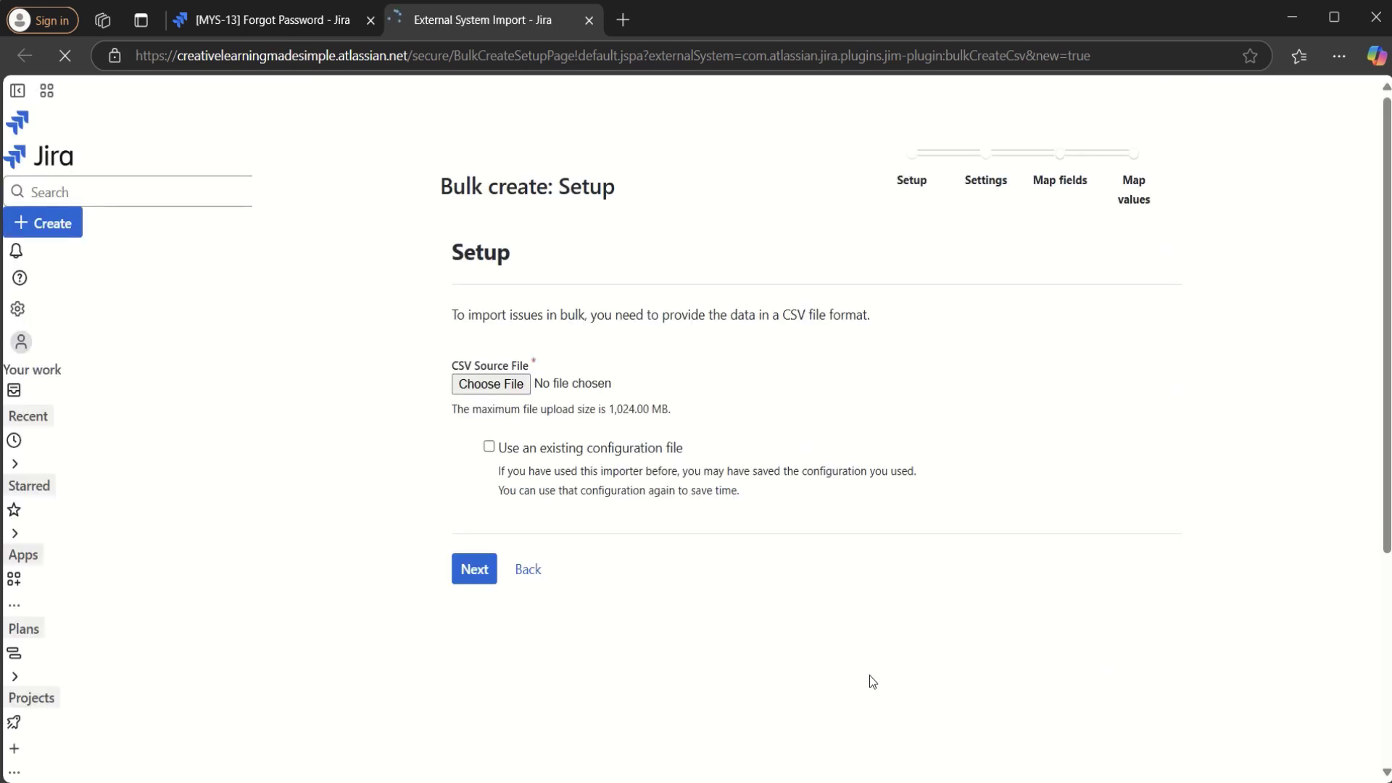
{"action": "left_click", "coordinate": [491, 384]}
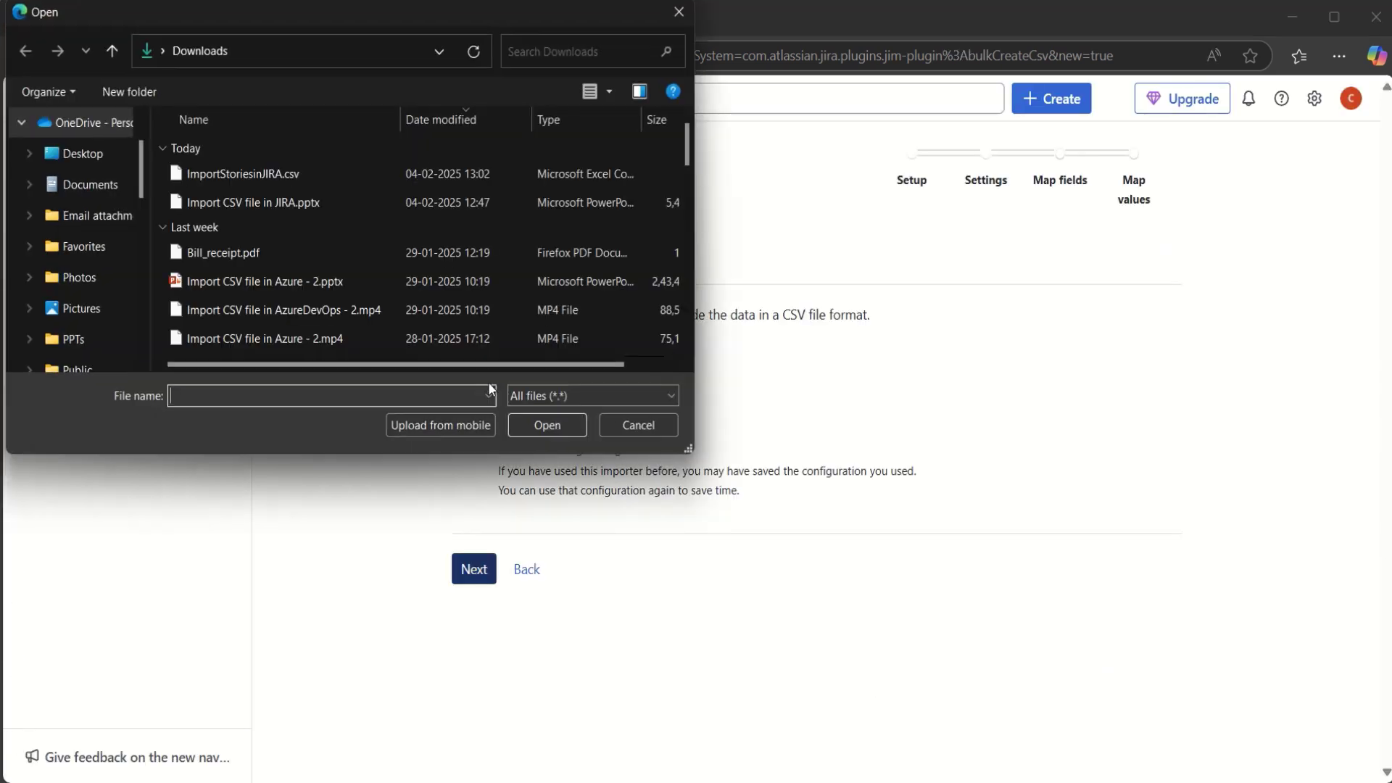
{"action": "double_click", "coordinate": [266, 172]}
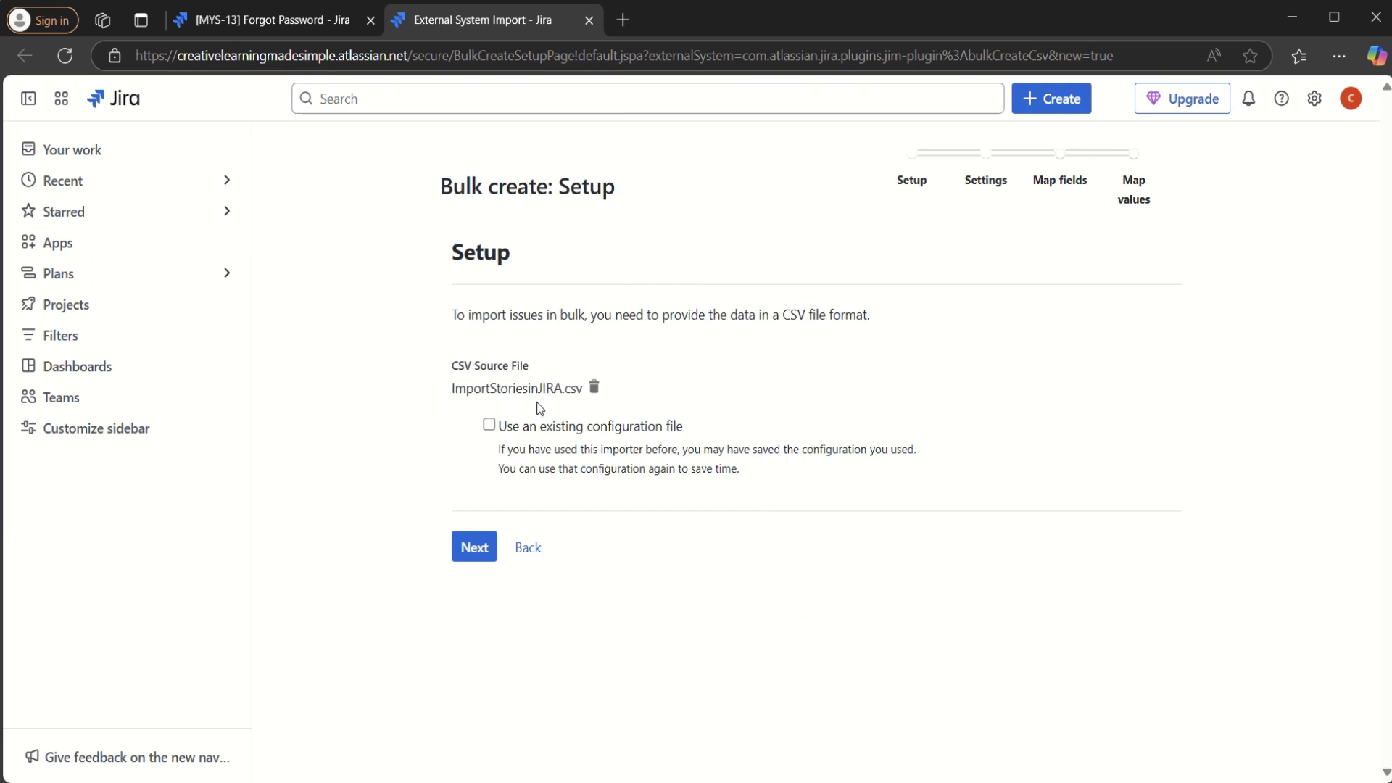
Set MyScrum25 [MYS] as the import's target project and continue to Map fields
{"action": "left_click", "coordinate": [474, 549]}
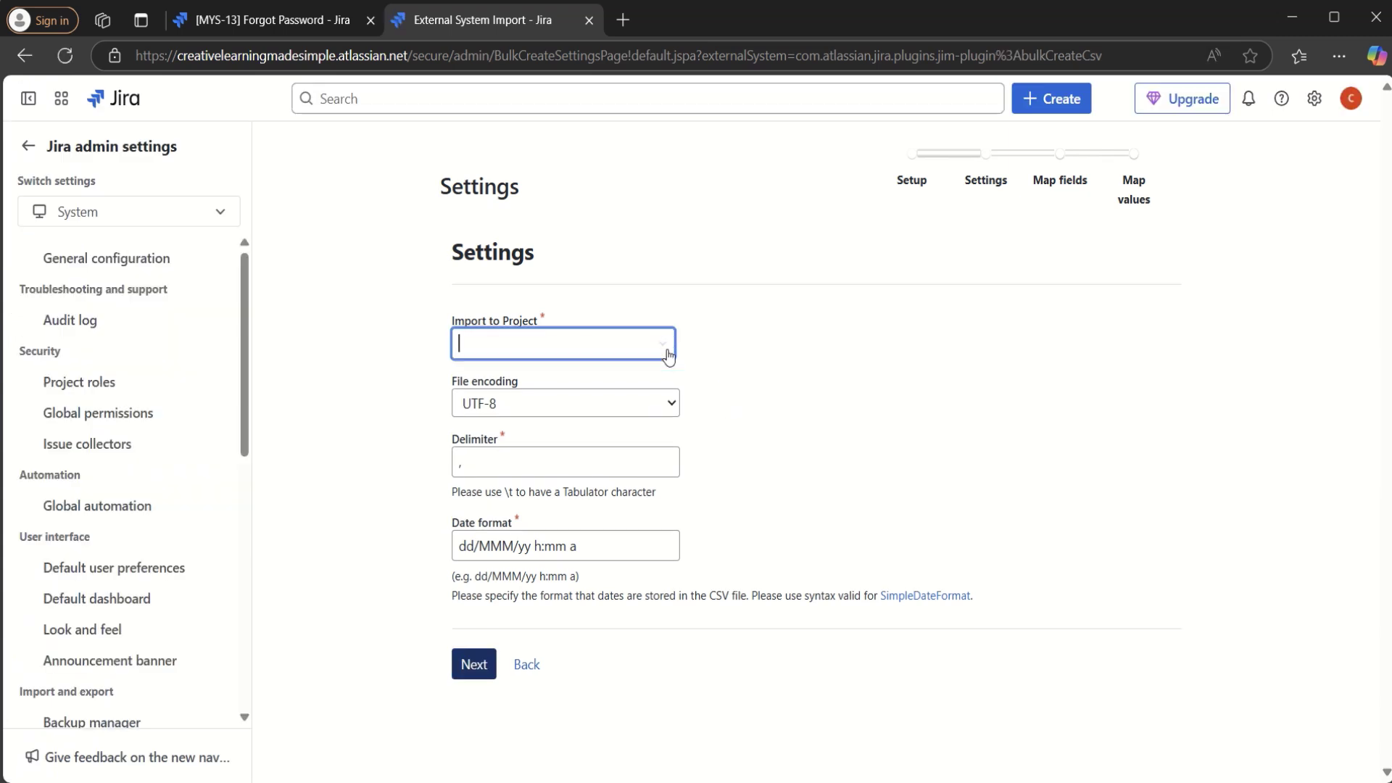
{"action": "left_click", "coordinate": [665, 349]}
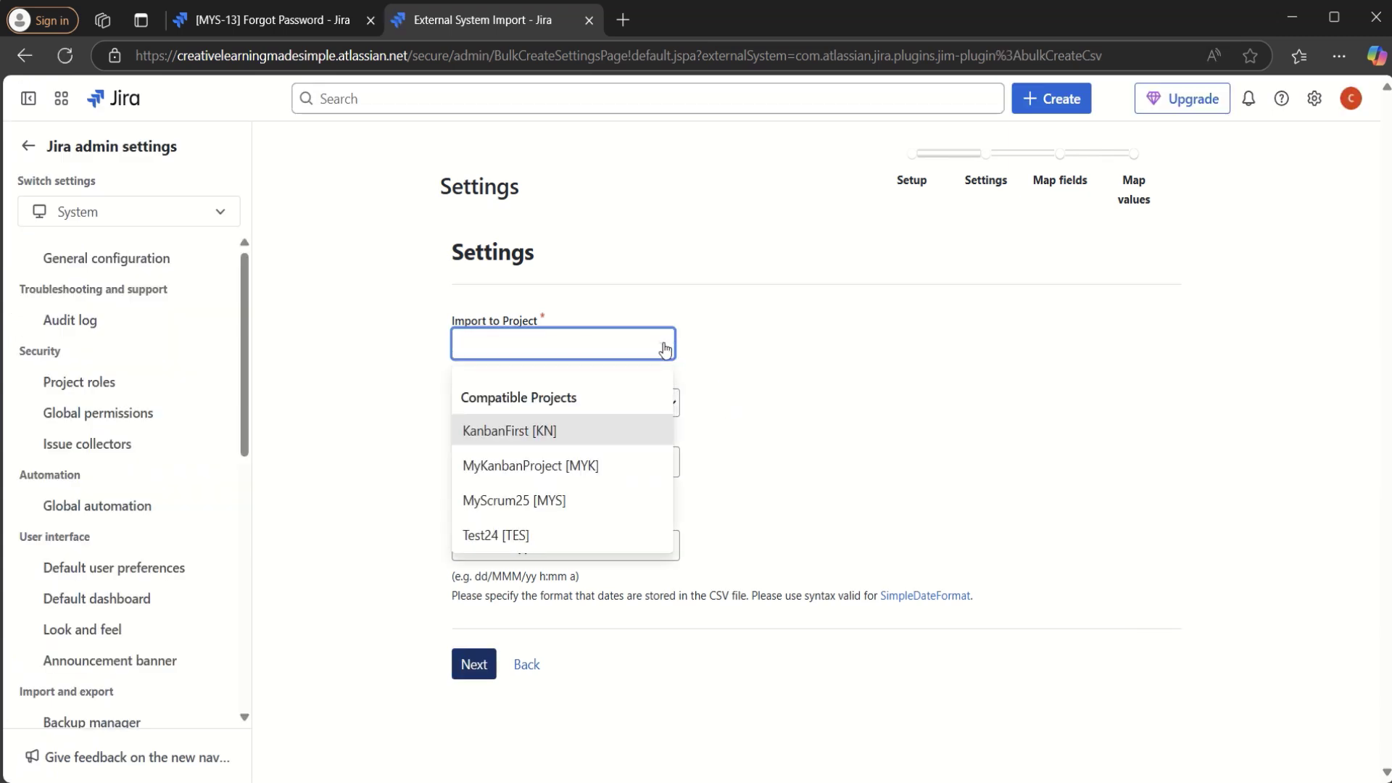
{"action": "left_click", "coordinate": [523, 504]}
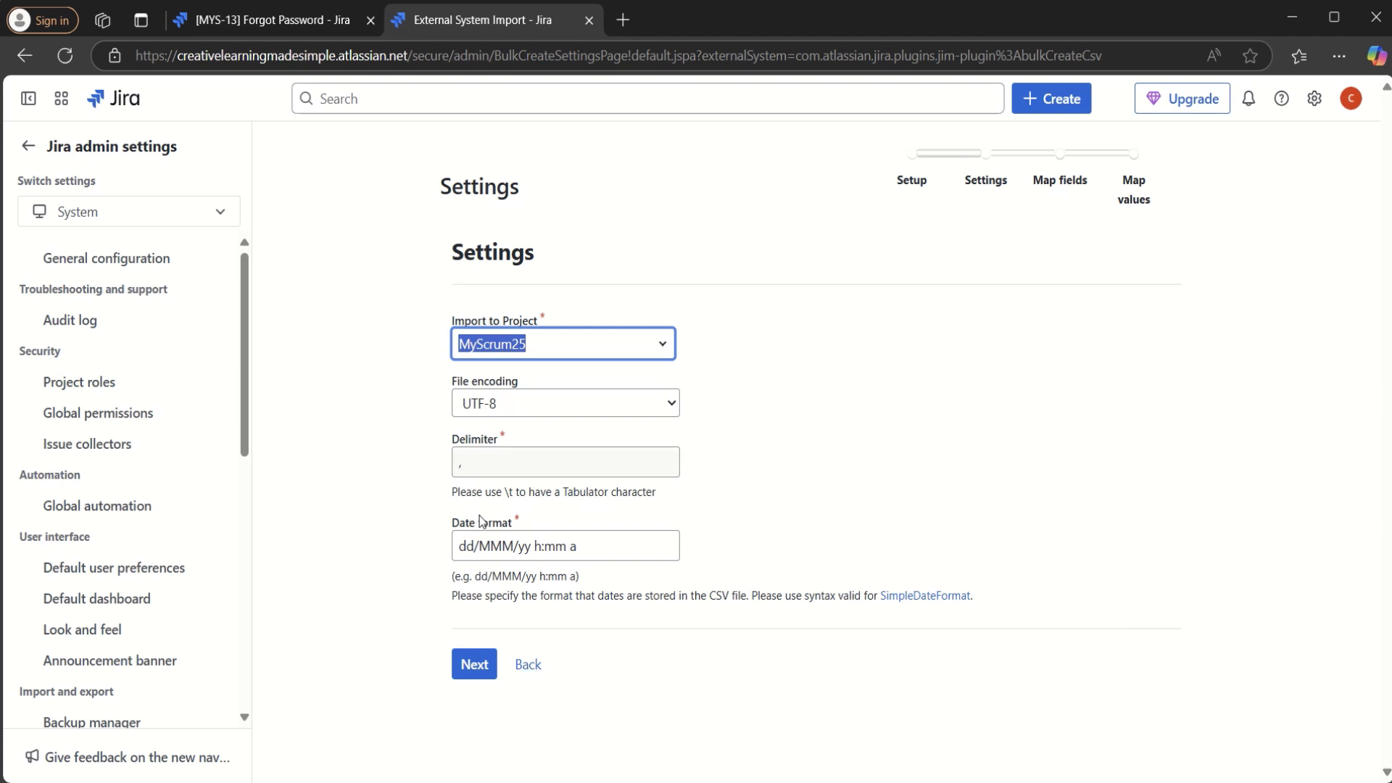
{"action": "left_click", "coordinate": [478, 665]}
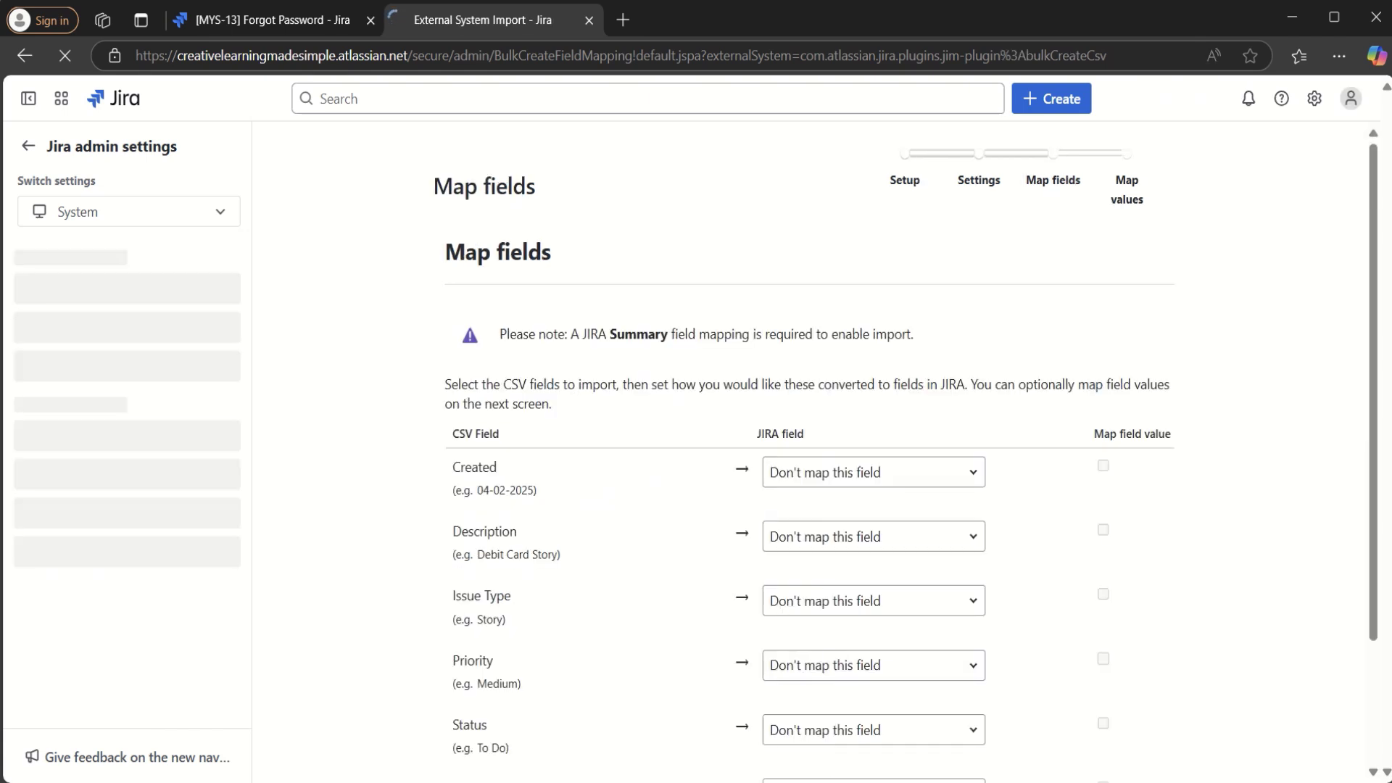
Map the CSV Summary and Description columns to Jira's Summary and Description fields
{"action": "left_click_drag", "start_coordinate": [1372, 436], "coordinate": [1377, 563]}
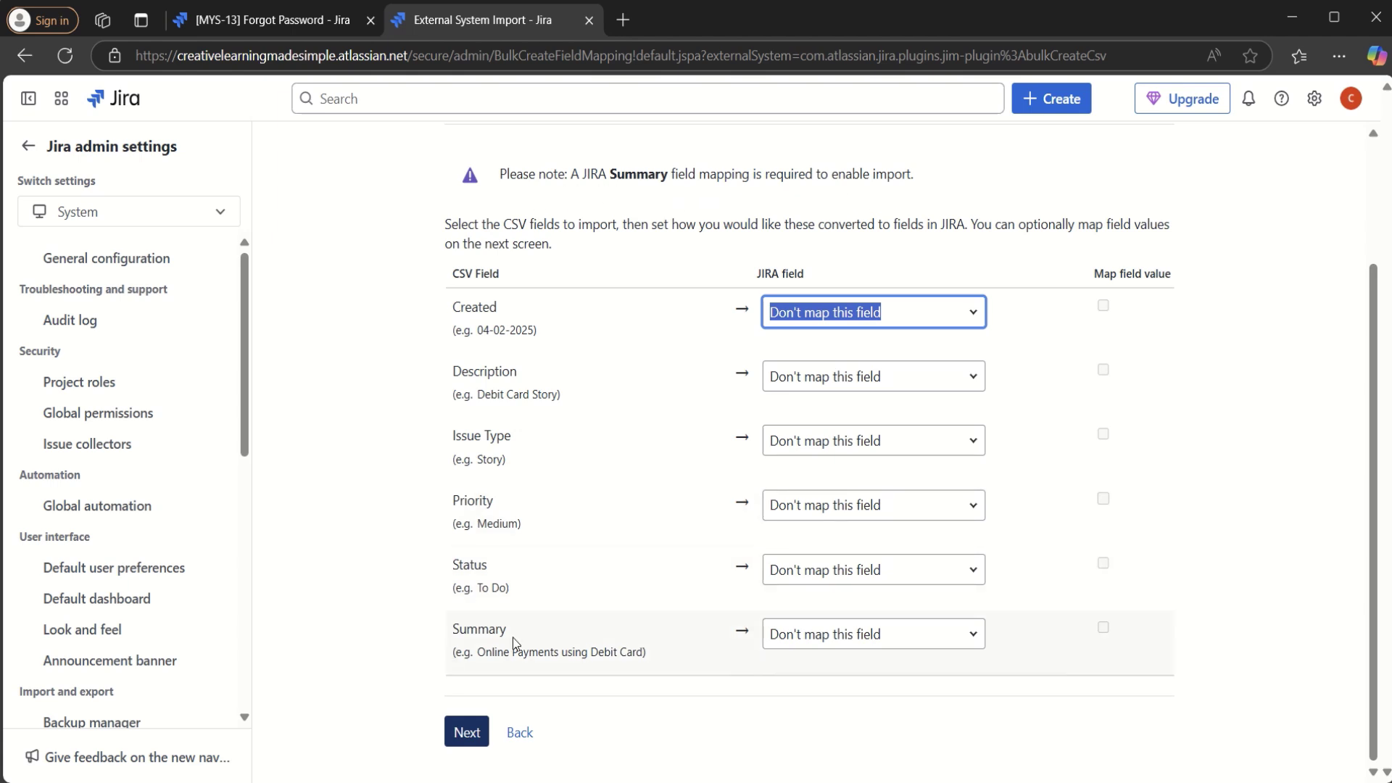
{"action": "left_click", "coordinate": [973, 645]}
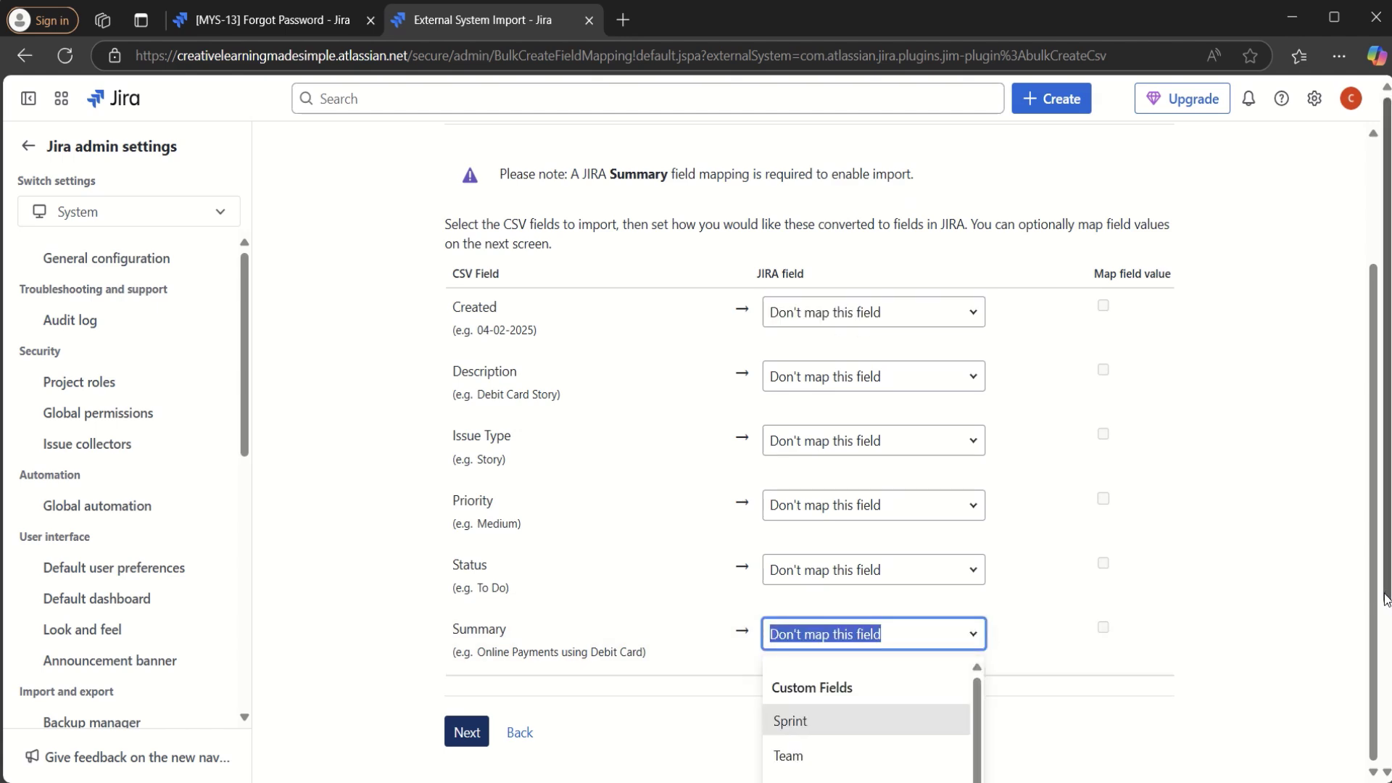
{"action": "scroll", "coordinate": [1385, 598], "scroll_direction": "down", "scroll_amount": 2}
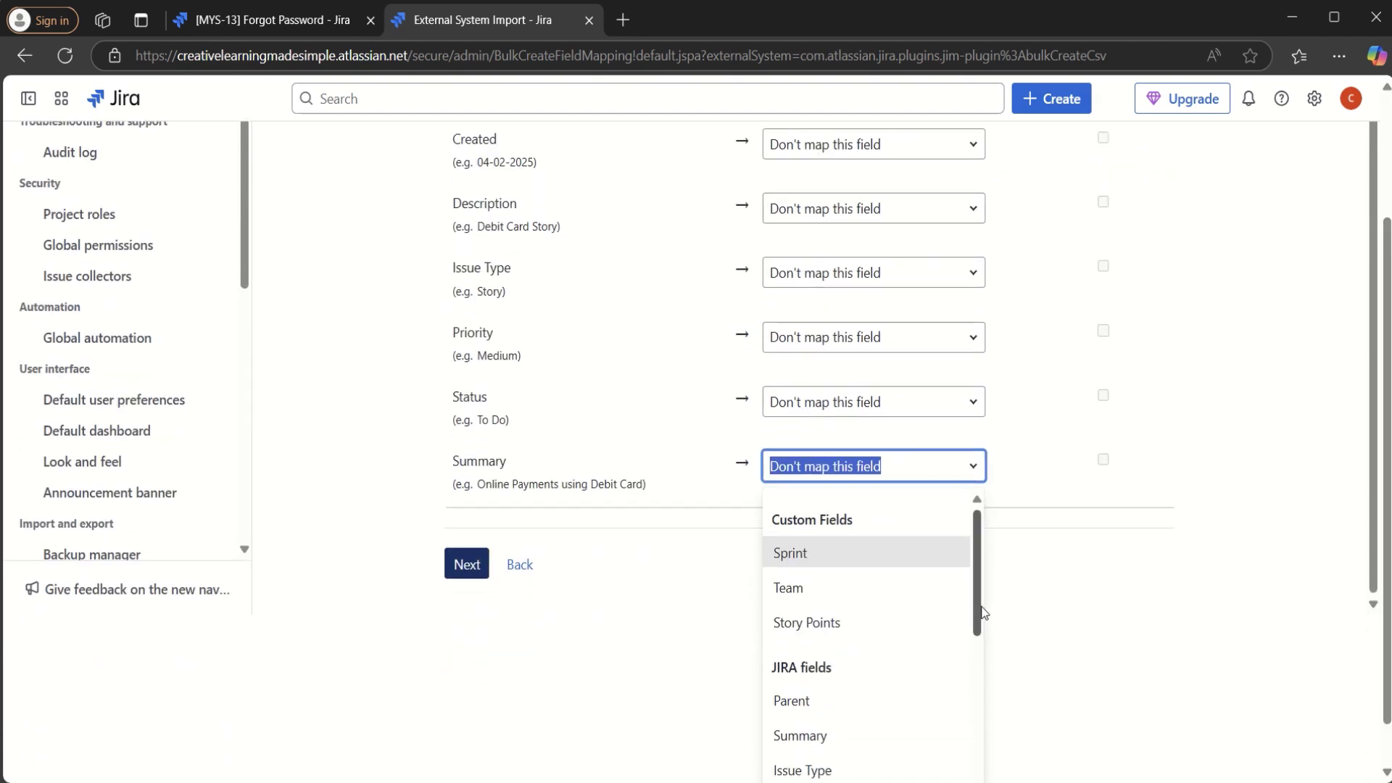
{"action": "scroll", "coordinate": [971, 623], "scroll_direction": "down", "scroll_amount": 2}
{"action": "left_click", "coordinate": [823, 621]}
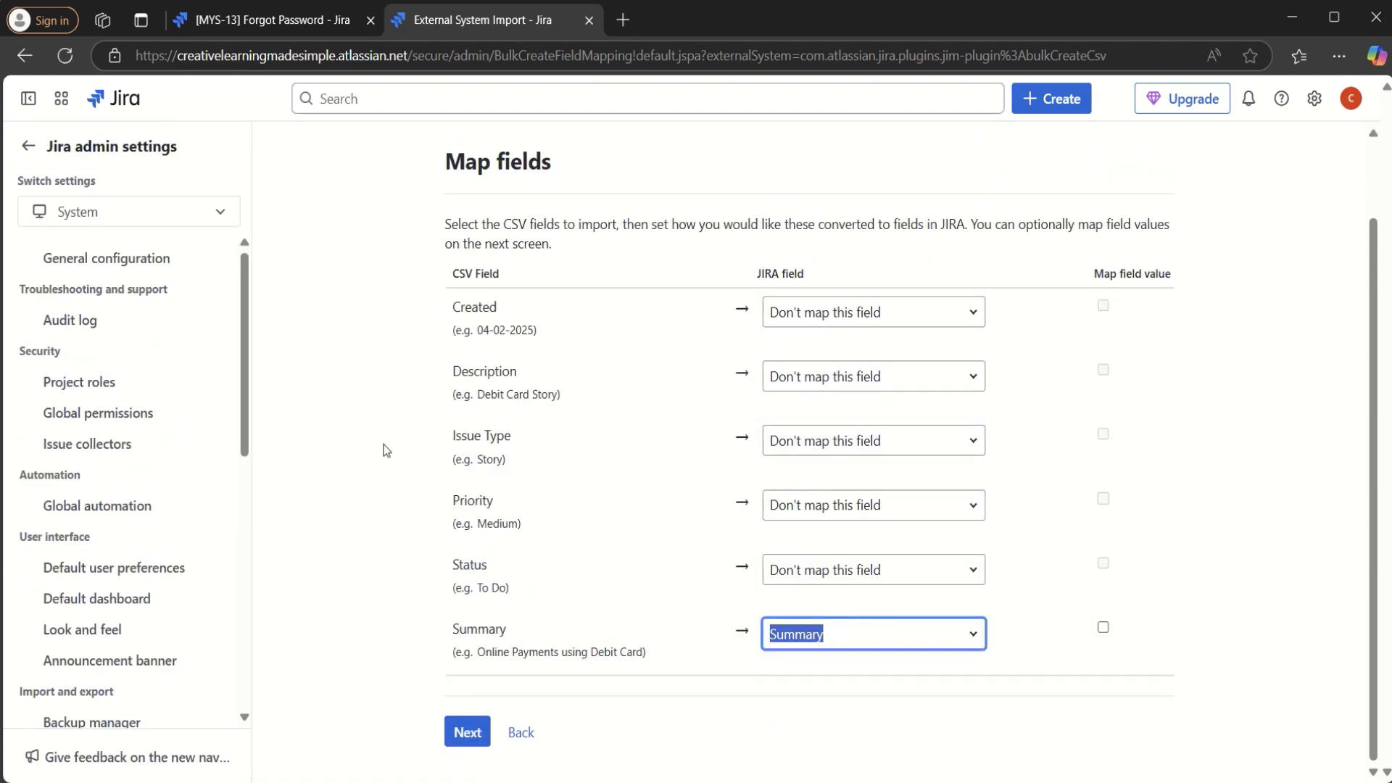
{"action": "left_click", "coordinate": [973, 377]}
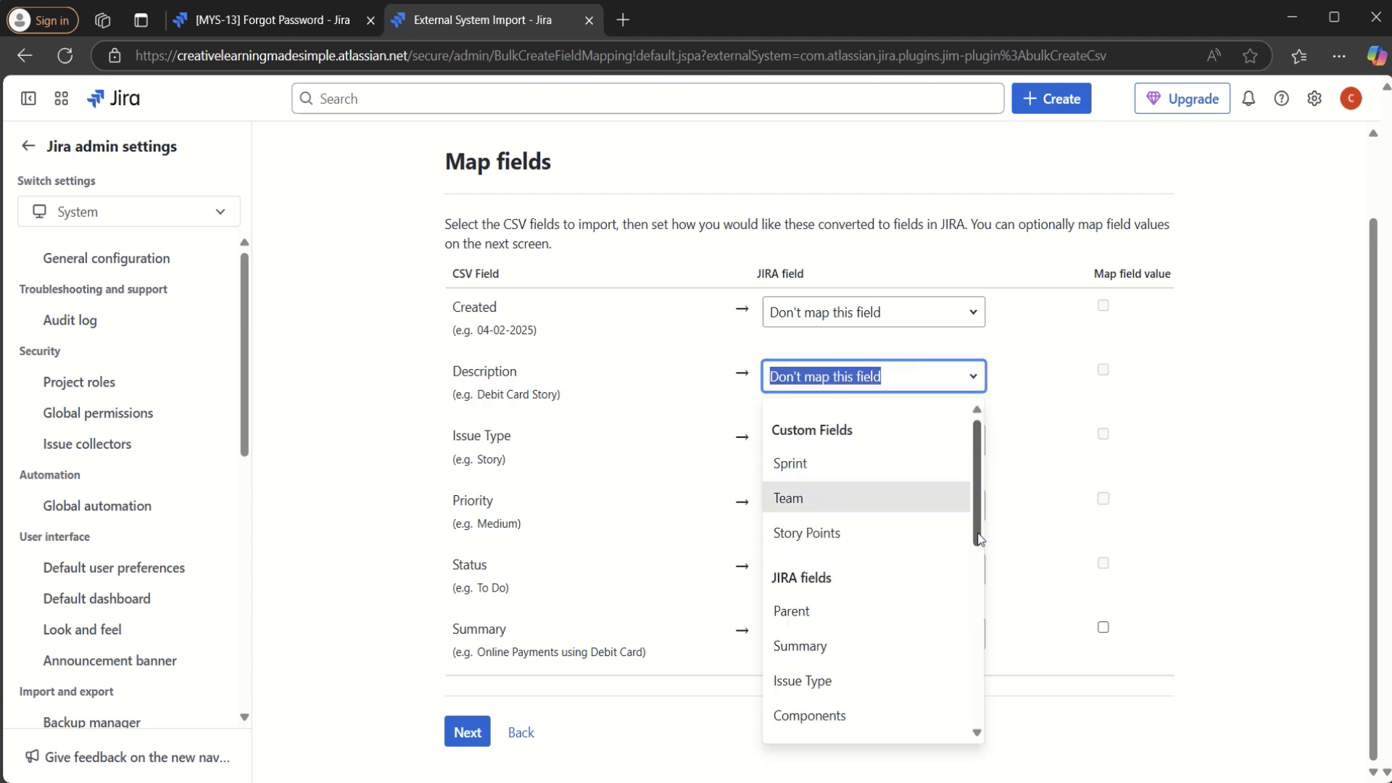
{"action": "scroll", "coordinate": [978, 539], "scroll_direction": "down", "scroll_amount": 3}
{"action": "left_click", "coordinate": [833, 534]}
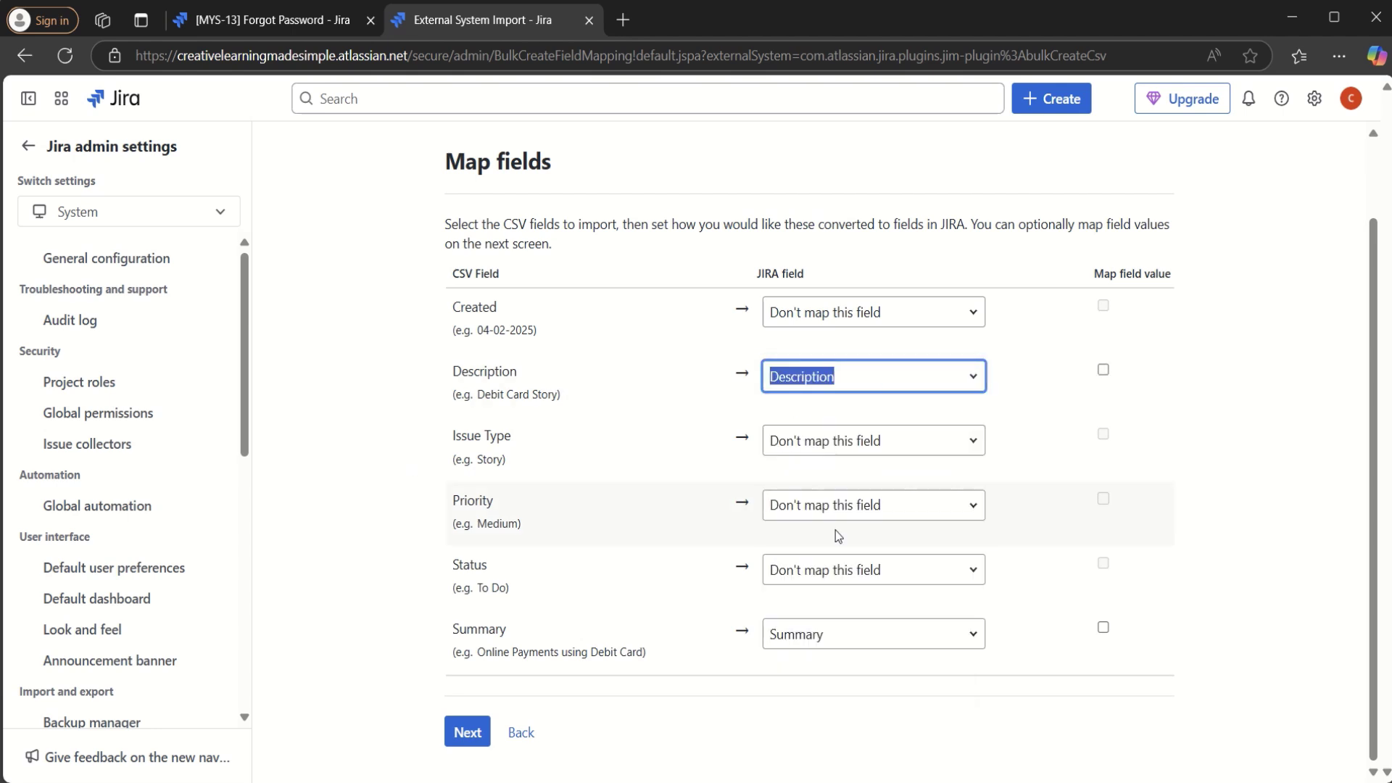
Map Issue Type and Priority to matching Jira fields, leaving Status as Don't map this field
{"action": "left_click", "coordinate": [967, 442]}
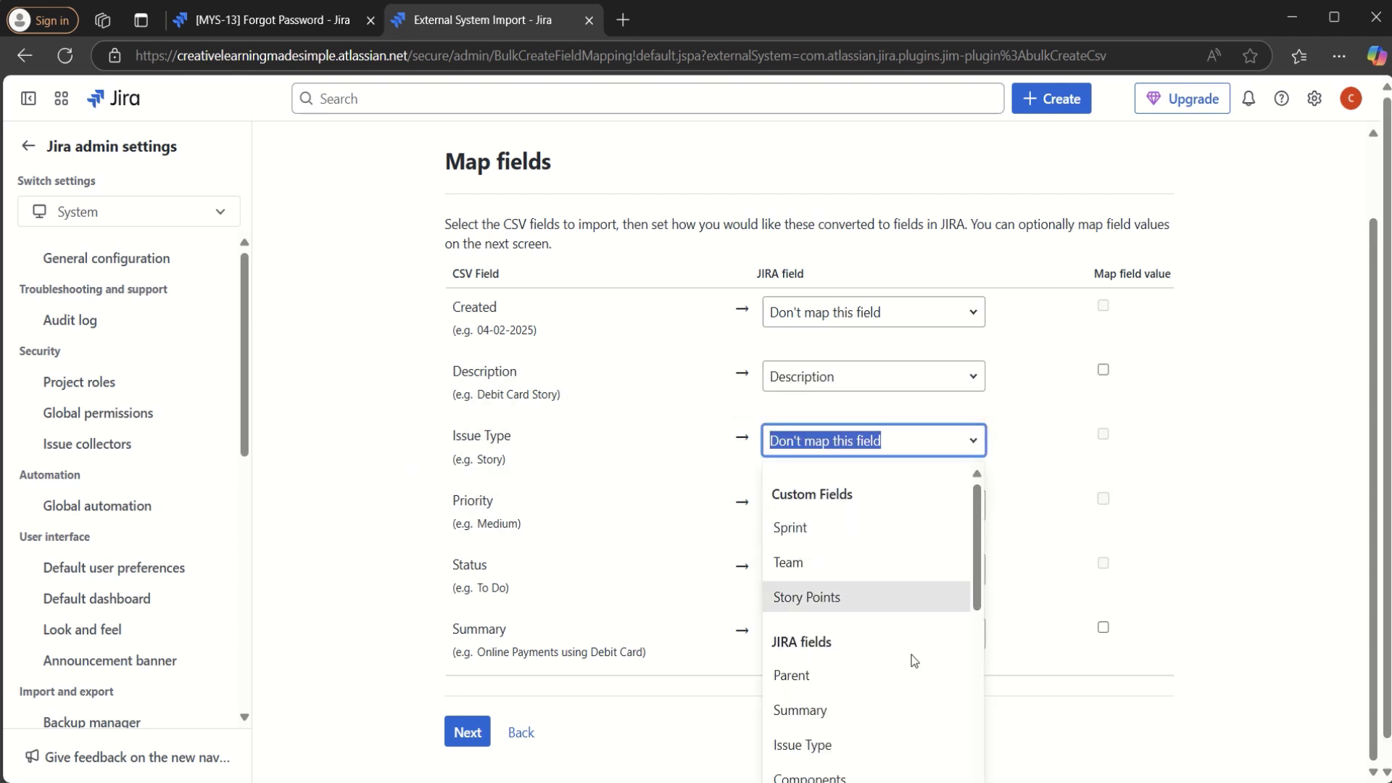
{"action": "left_click", "coordinate": [832, 747]}
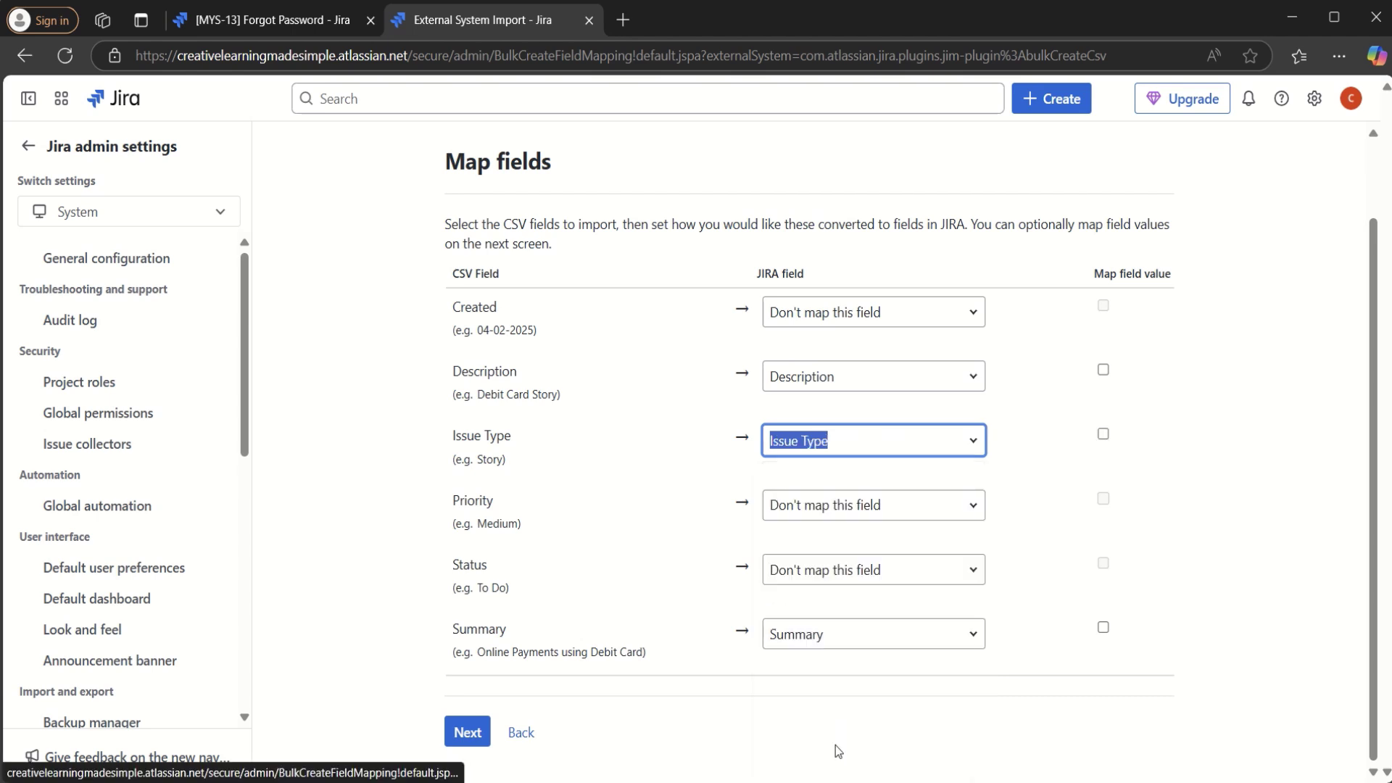
{"action": "left_click", "coordinate": [972, 512]}
{"action": "left_click_drag", "start_coordinate": [983, 656], "coordinate": [977, 753]}
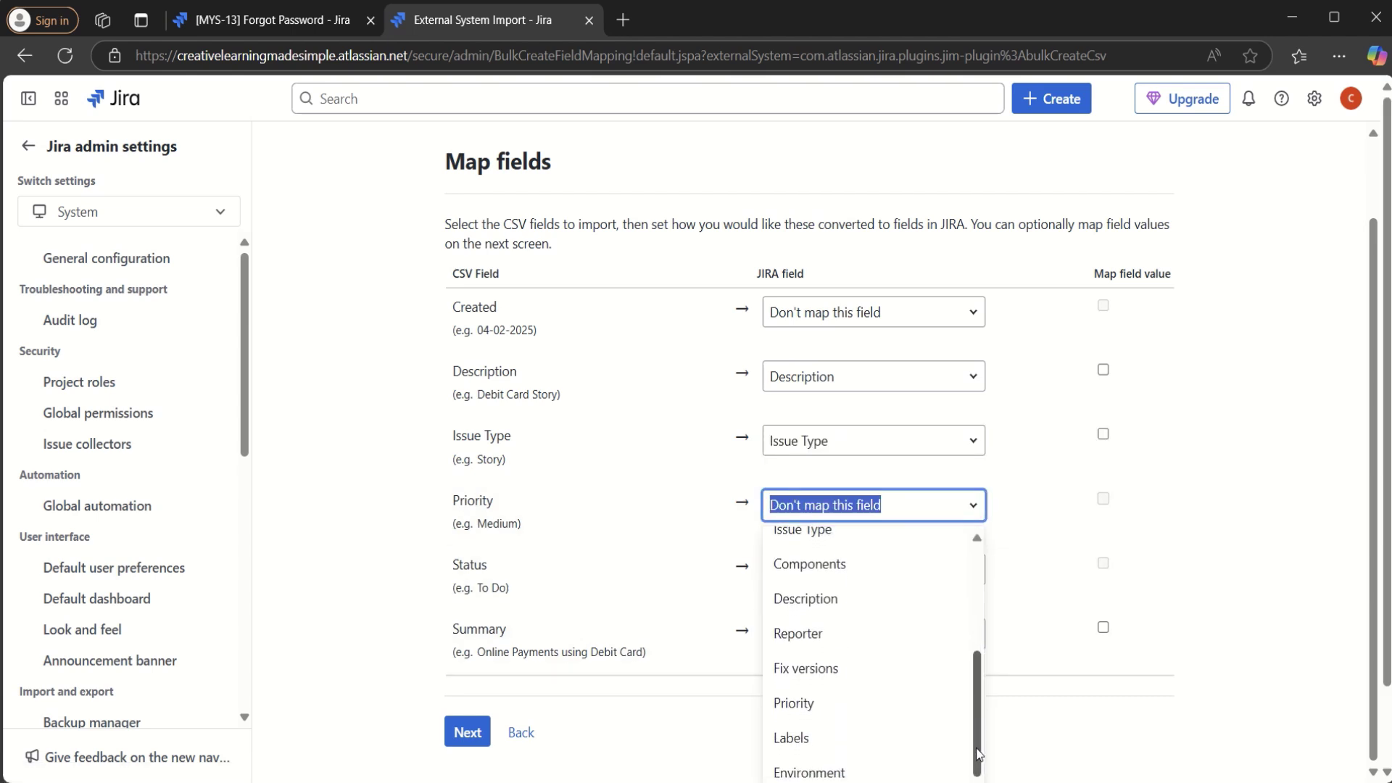
{"action": "left_click", "coordinate": [832, 707]}
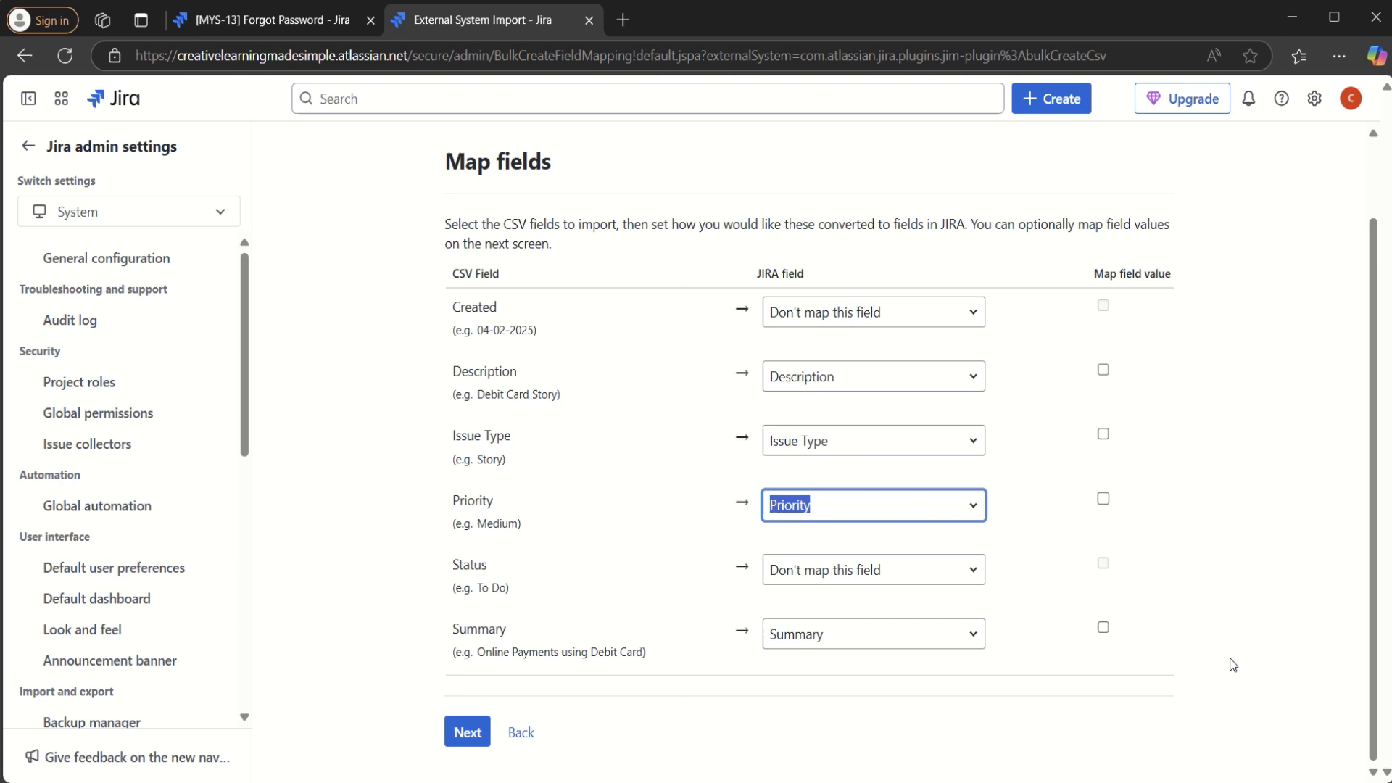
{"action": "left_click", "coordinate": [970, 571]}
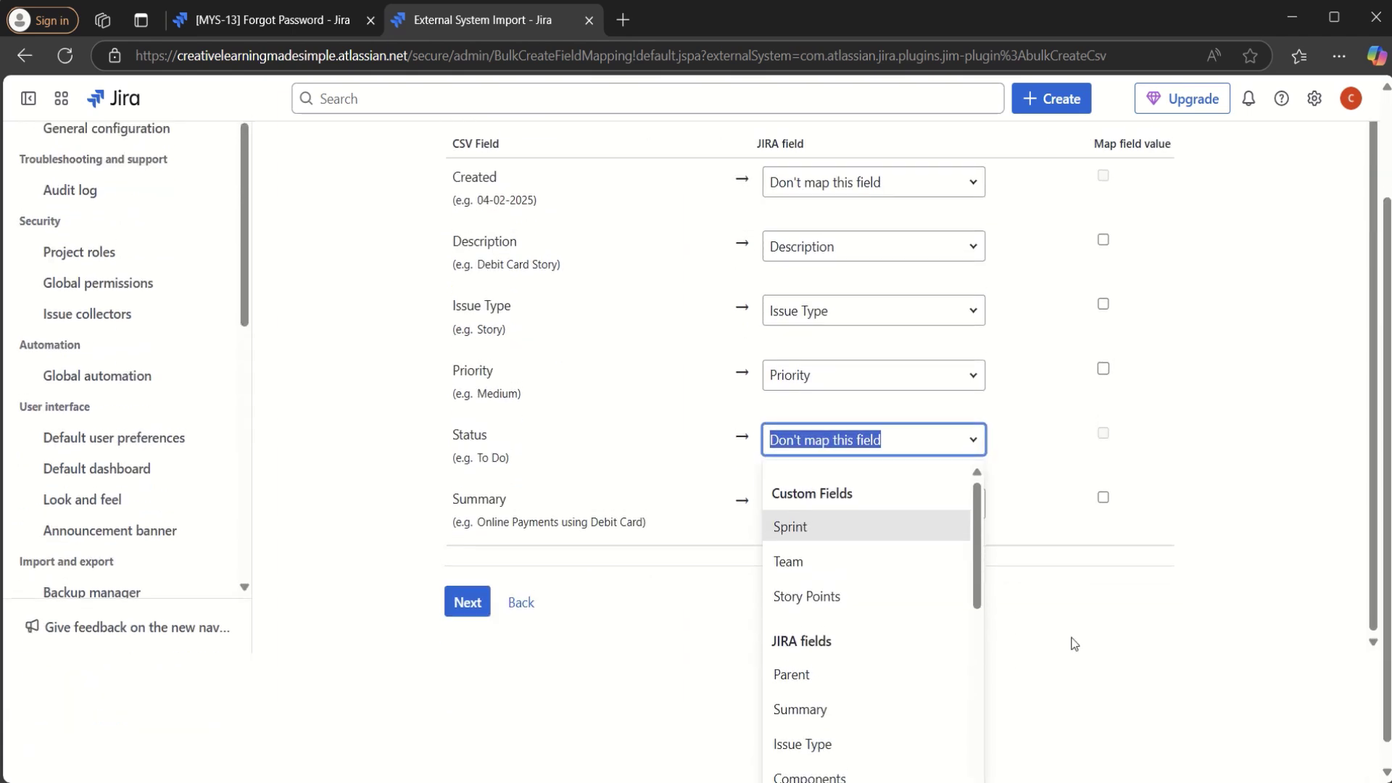
{"action": "left_click_drag", "start_coordinate": [976, 599], "coordinate": [1315, 470]}
{"action": "scroll", "coordinate": [1294, 442], "scroll_direction": "up", "scroll_amount": 2}
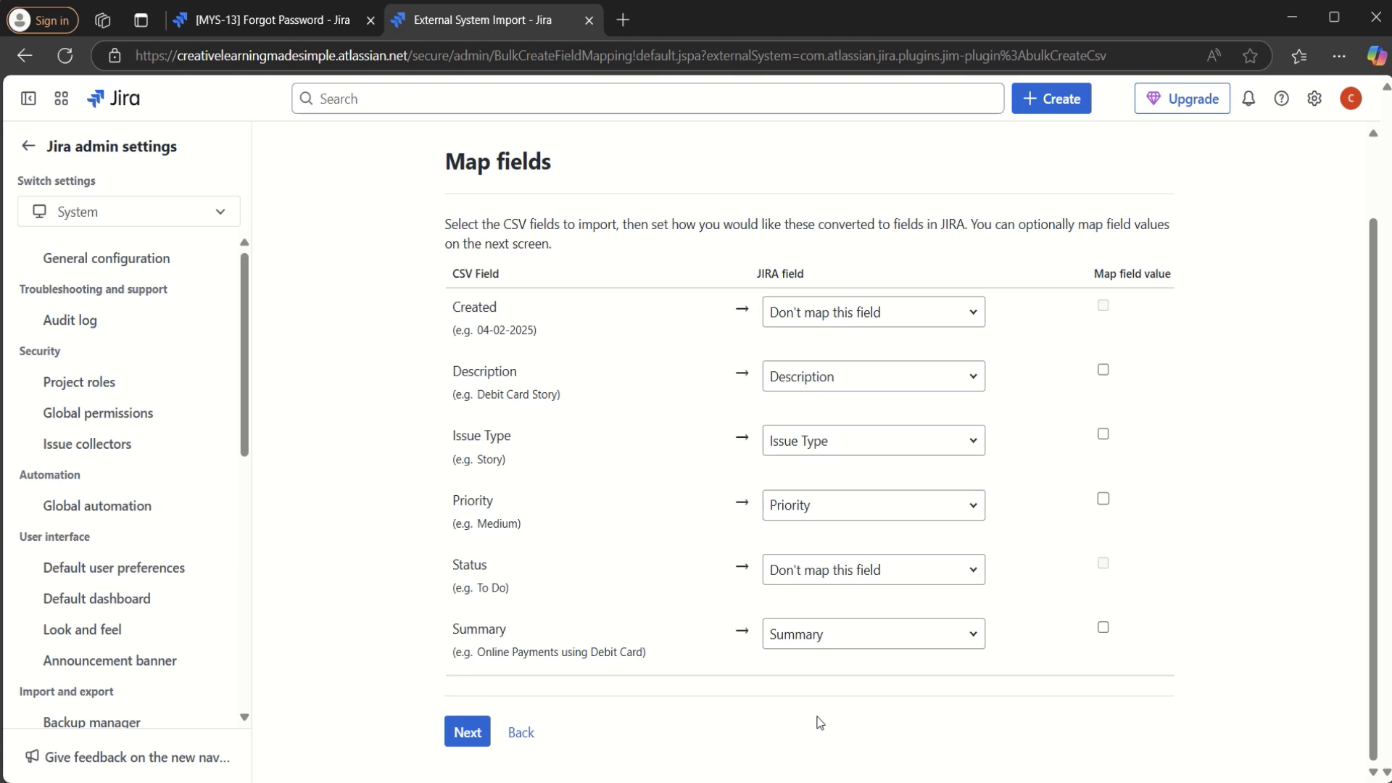
Validate the import on Map values: 4 issues to create, 0 warnings, 0 errors
{"action": "left_click", "coordinate": [468, 736]}
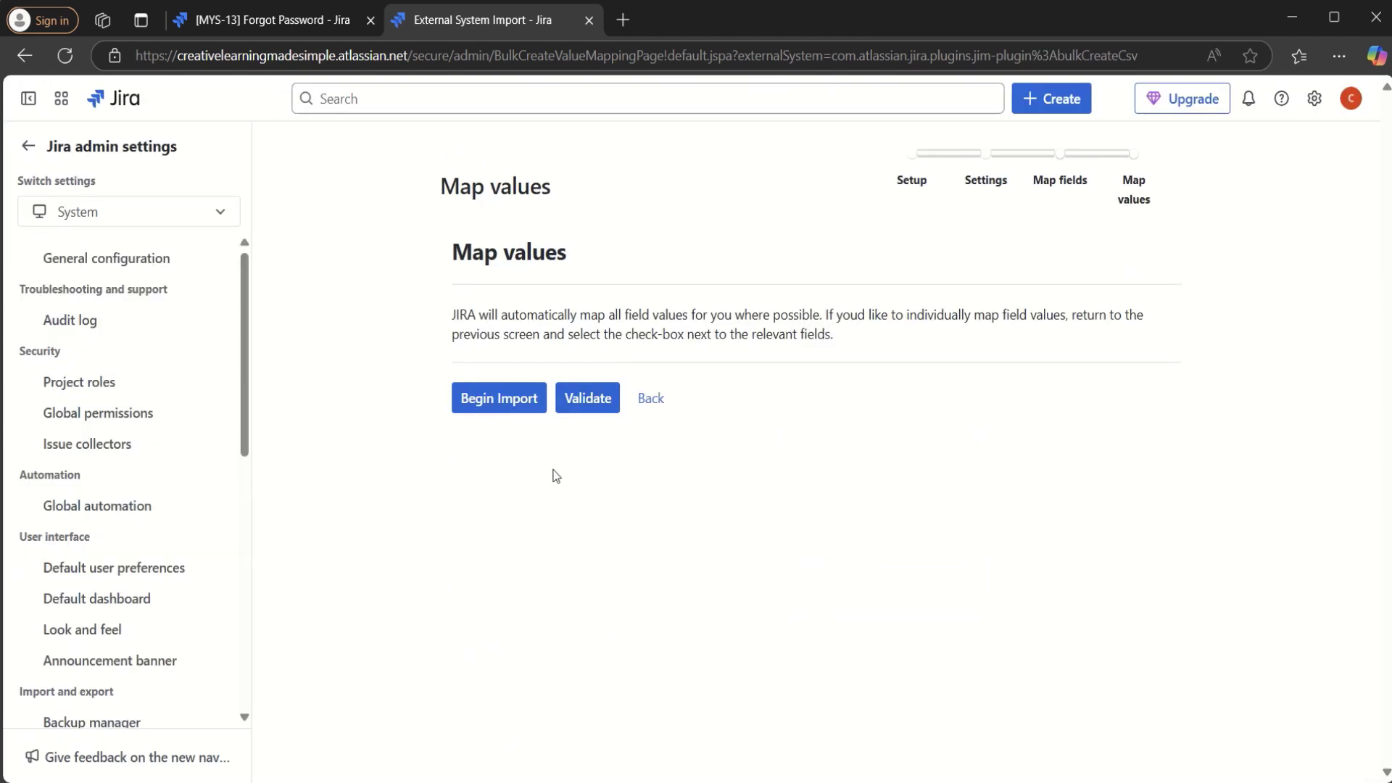
{"action": "left_click", "coordinate": [587, 398]}
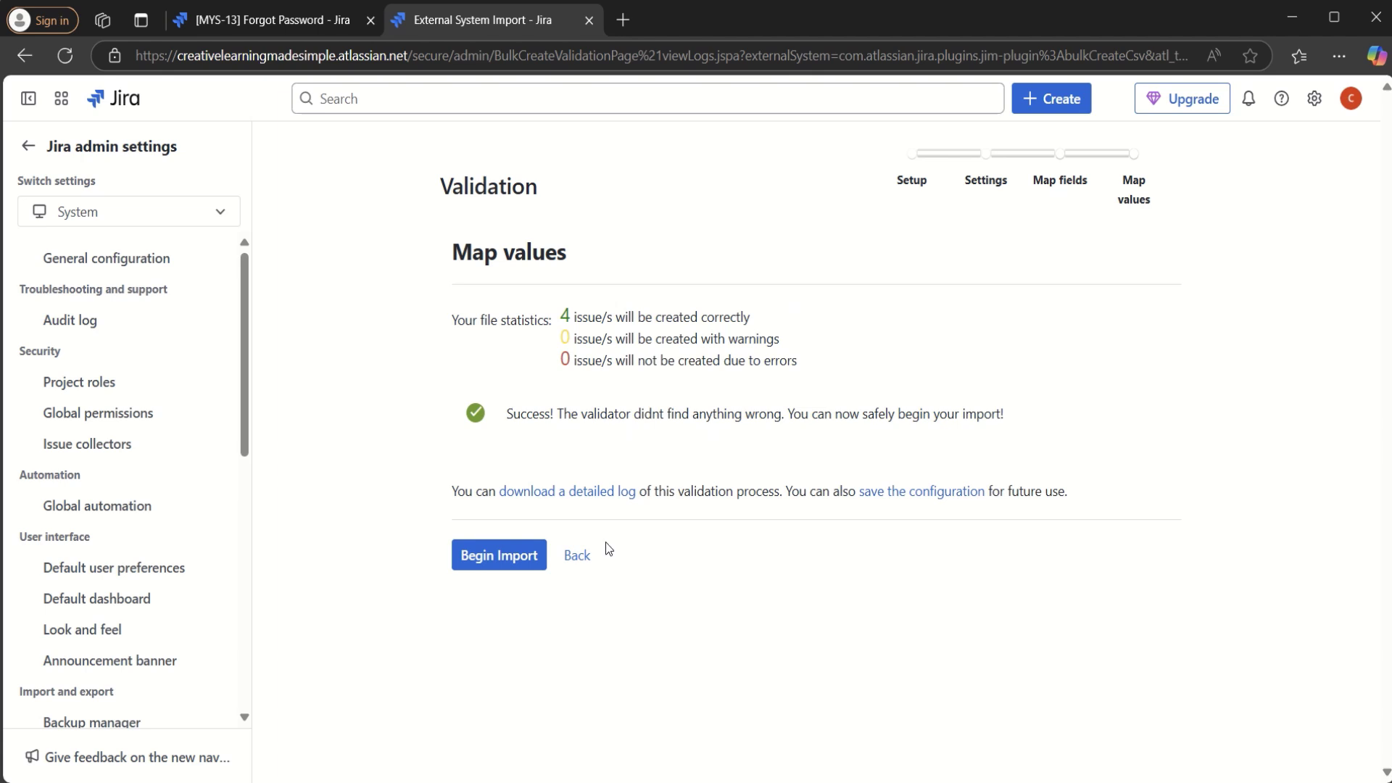
Run the import, creating MYS-42 through MYS-45, and return to the success summary
{"action": "left_click", "coordinate": [514, 565]}
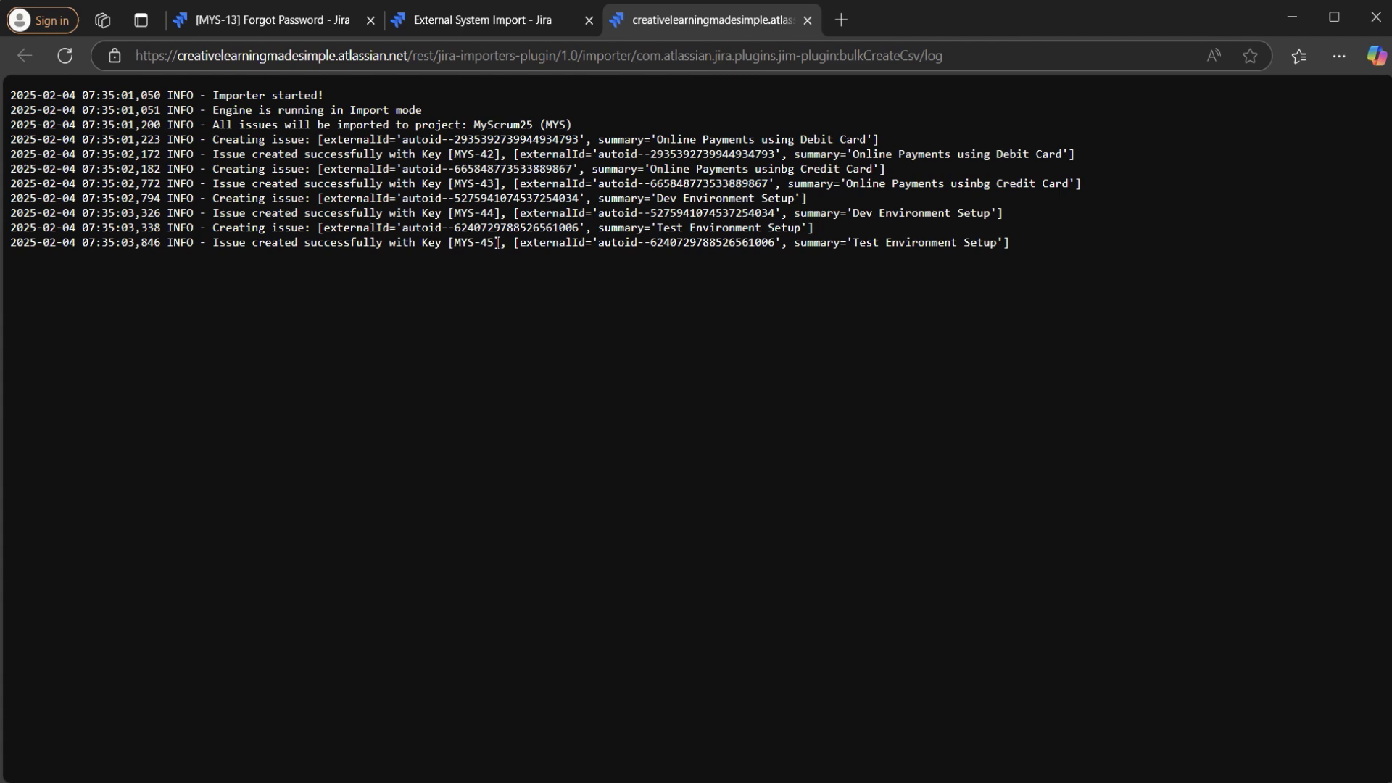
{"action": "left_click", "coordinate": [507, 19]}
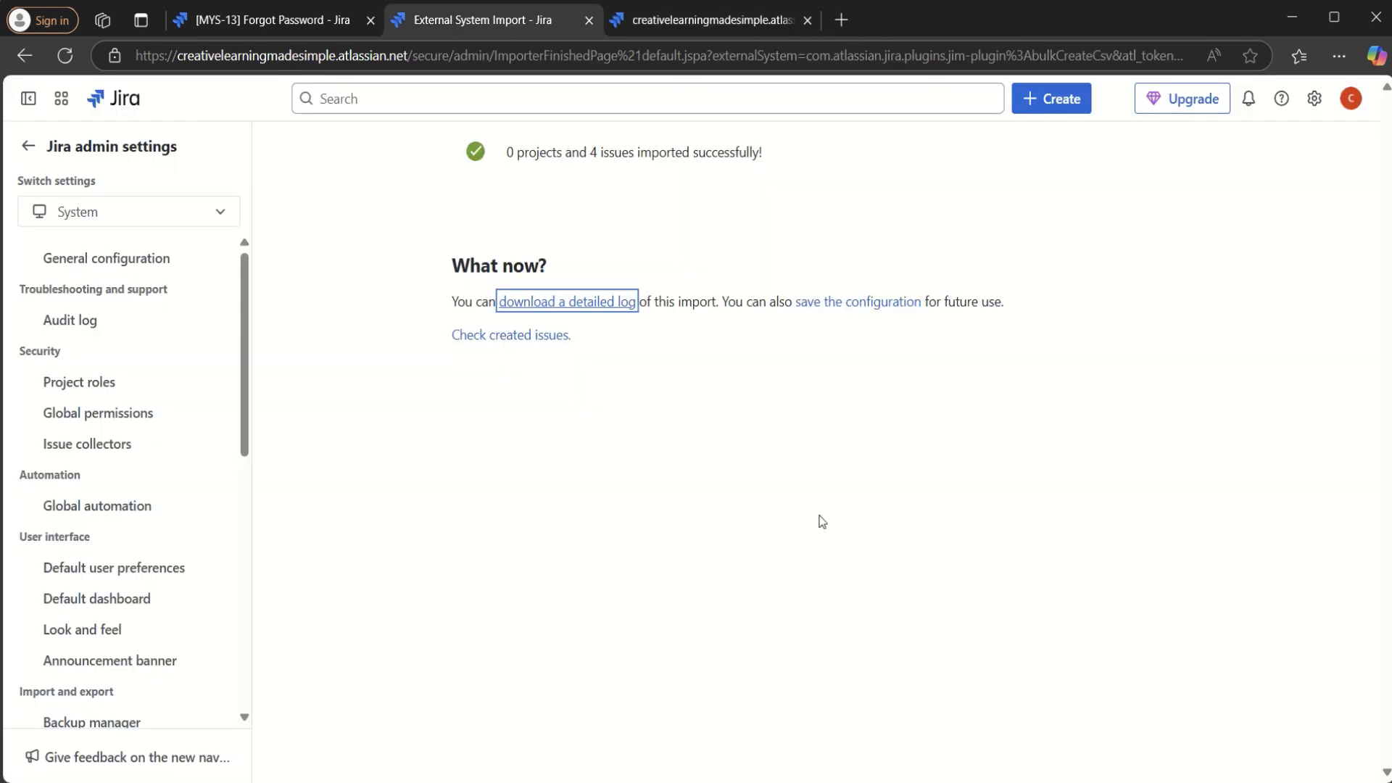
Find MYS-42 to MYS-45 as To Do issues in the MyScrum25 list and compare with the import log
{"action": "left_click", "coordinate": [291, 19]}
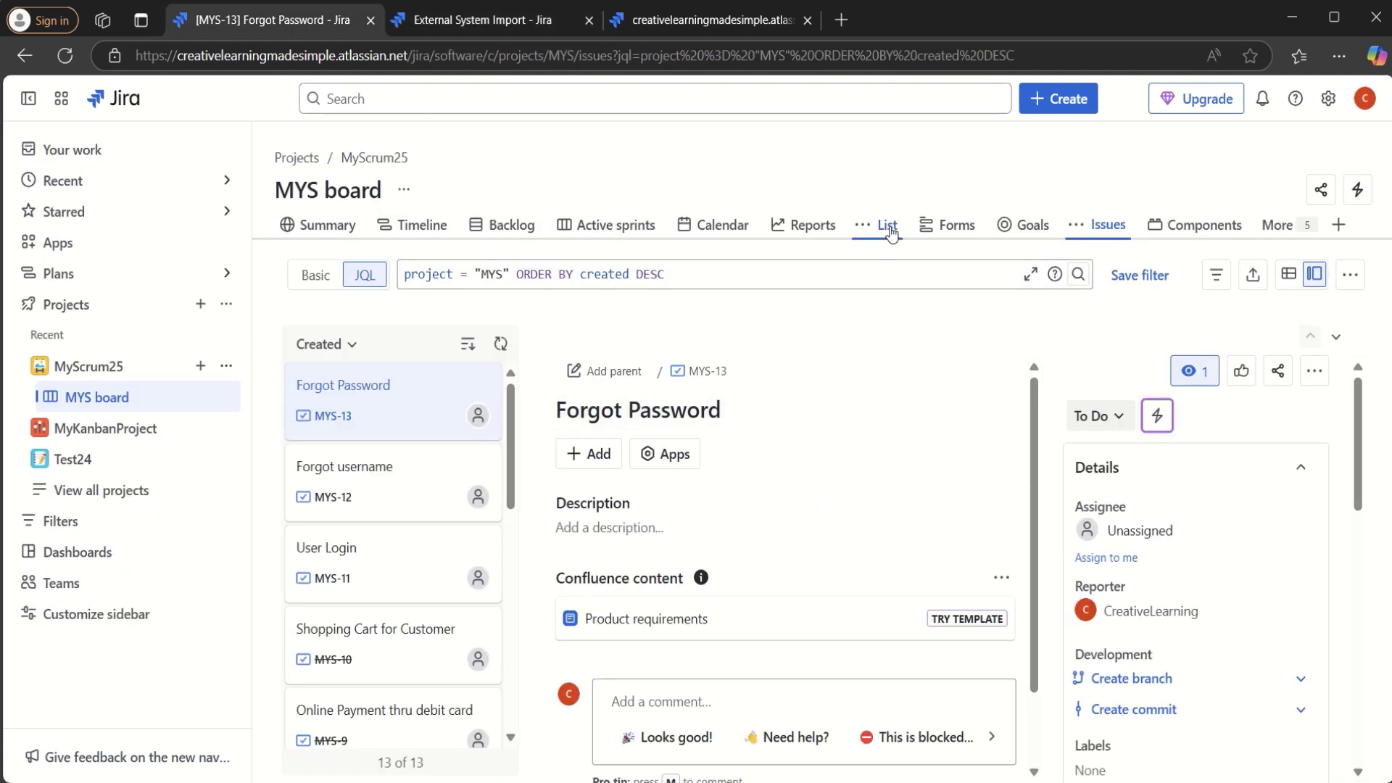
{"action": "left_click", "coordinate": [890, 229]}
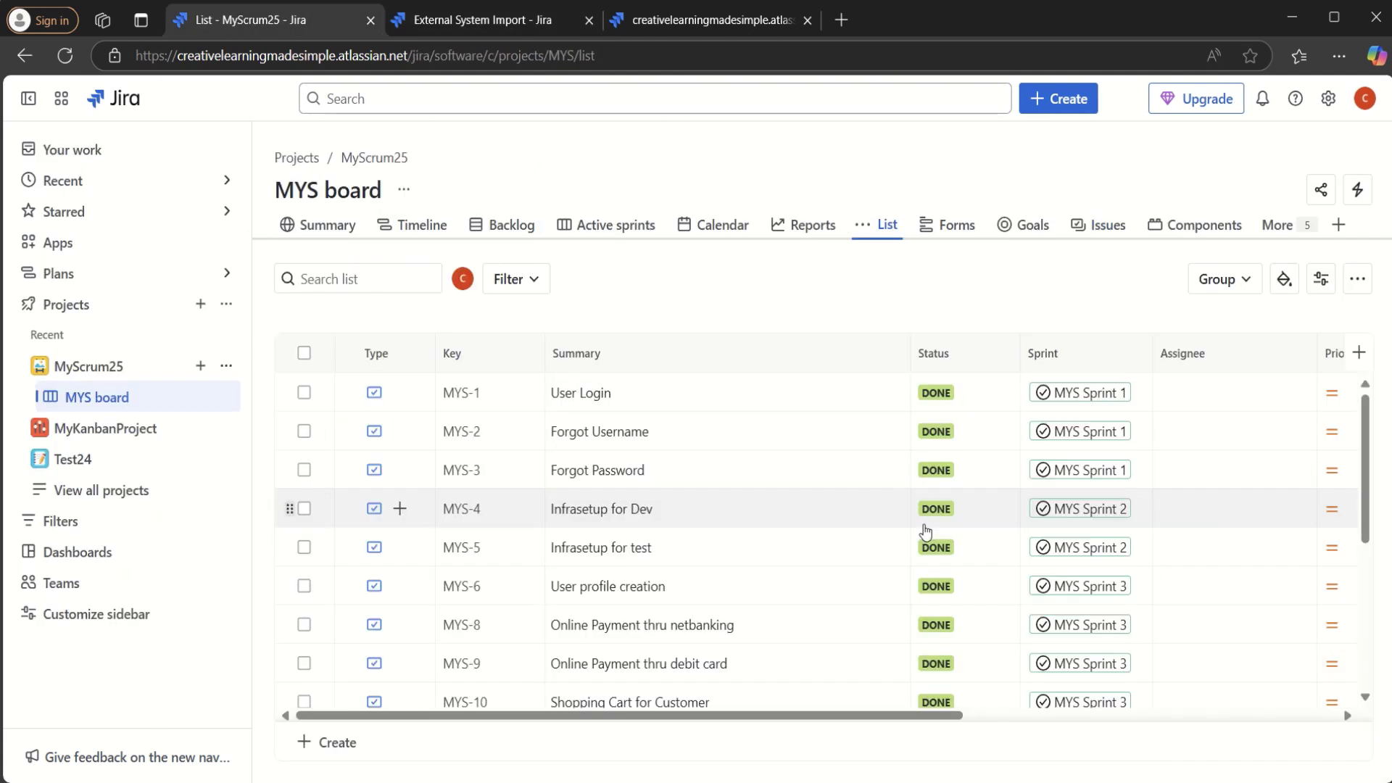
{"action": "scroll", "coordinate": [1372, 575], "scroll_direction": "down", "scroll_amount": 2}
{"action": "scroll", "coordinate": [1372, 575], "scroll_direction": "down", "scroll_amount": 3}
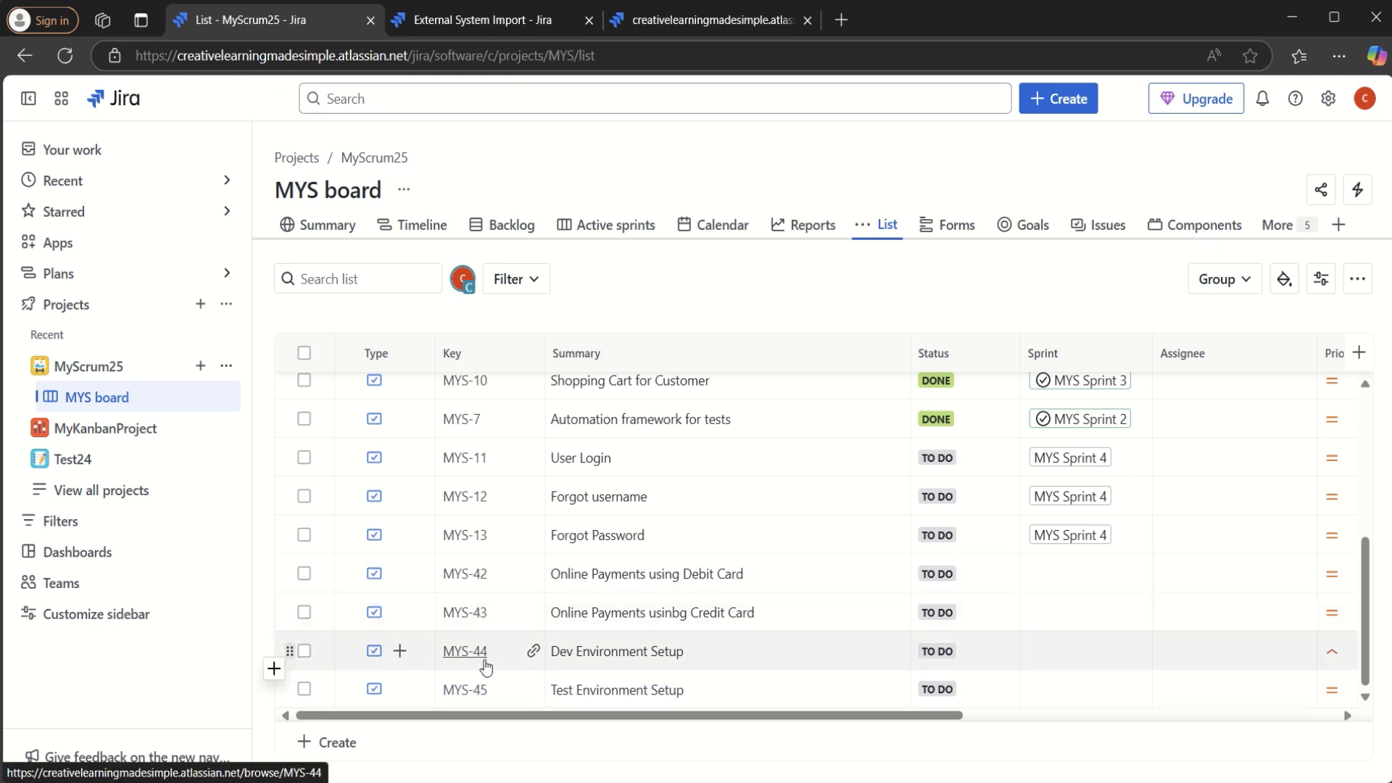
{"action": "left_click", "coordinate": [733, 21]}
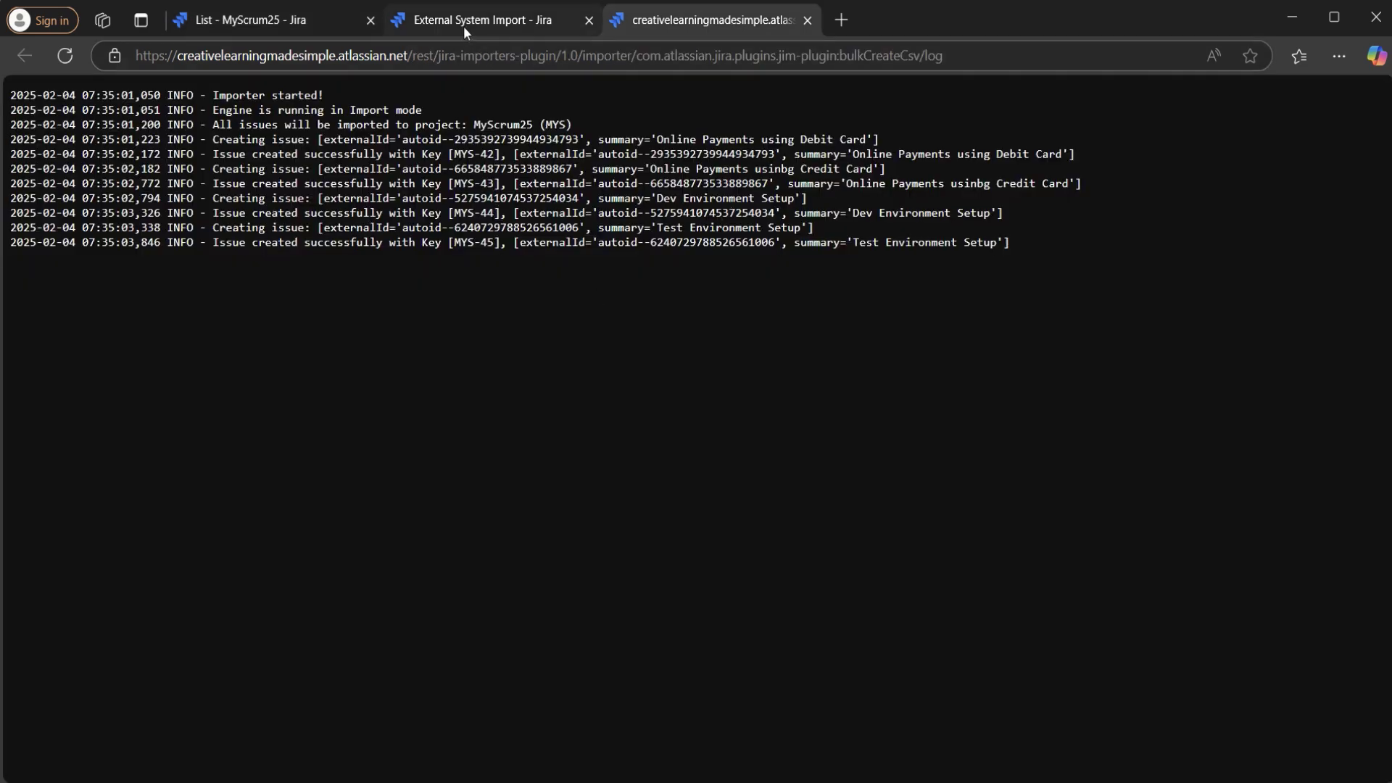
{"action": "left_click", "coordinate": [316, 20]}
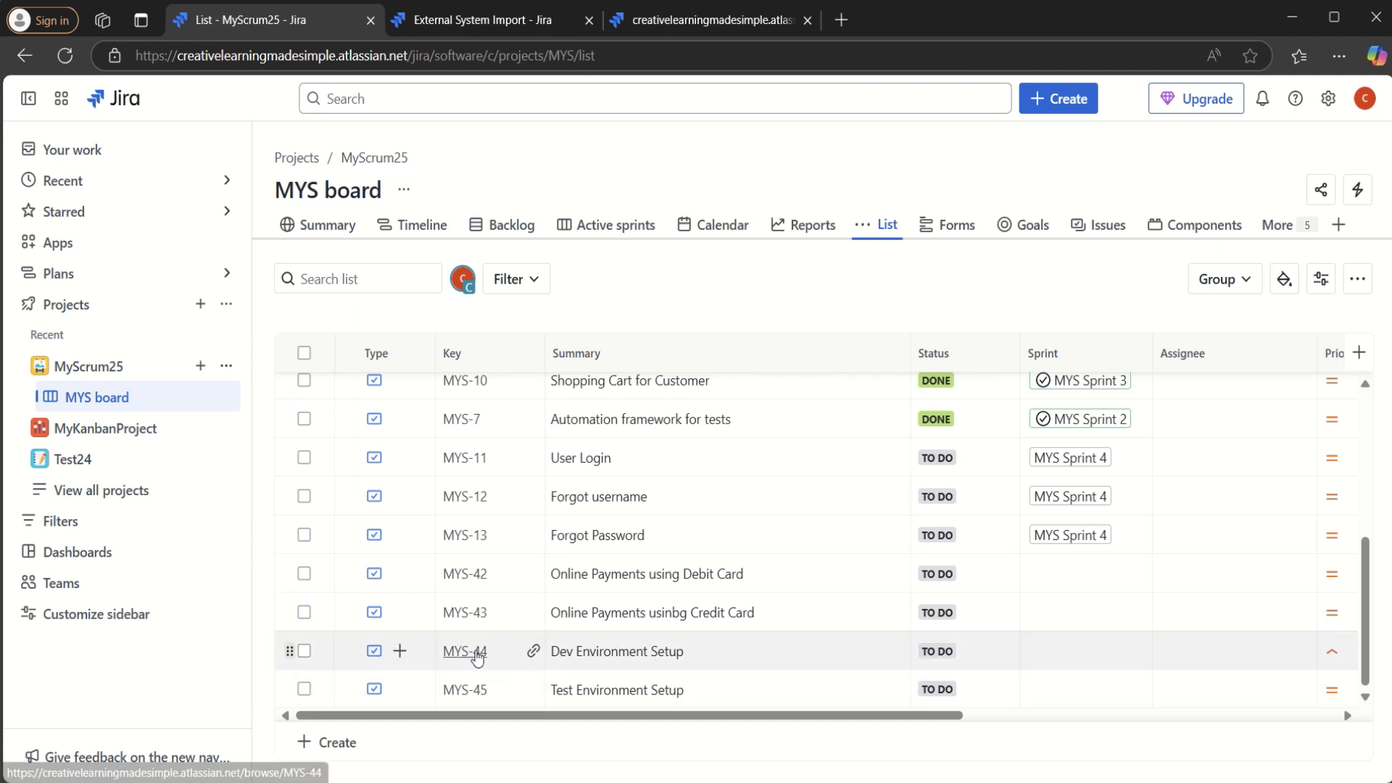
Open MYS-44 Dev Environment Setup in a new browser tab
{"action": "right_click", "coordinate": [474, 656]}
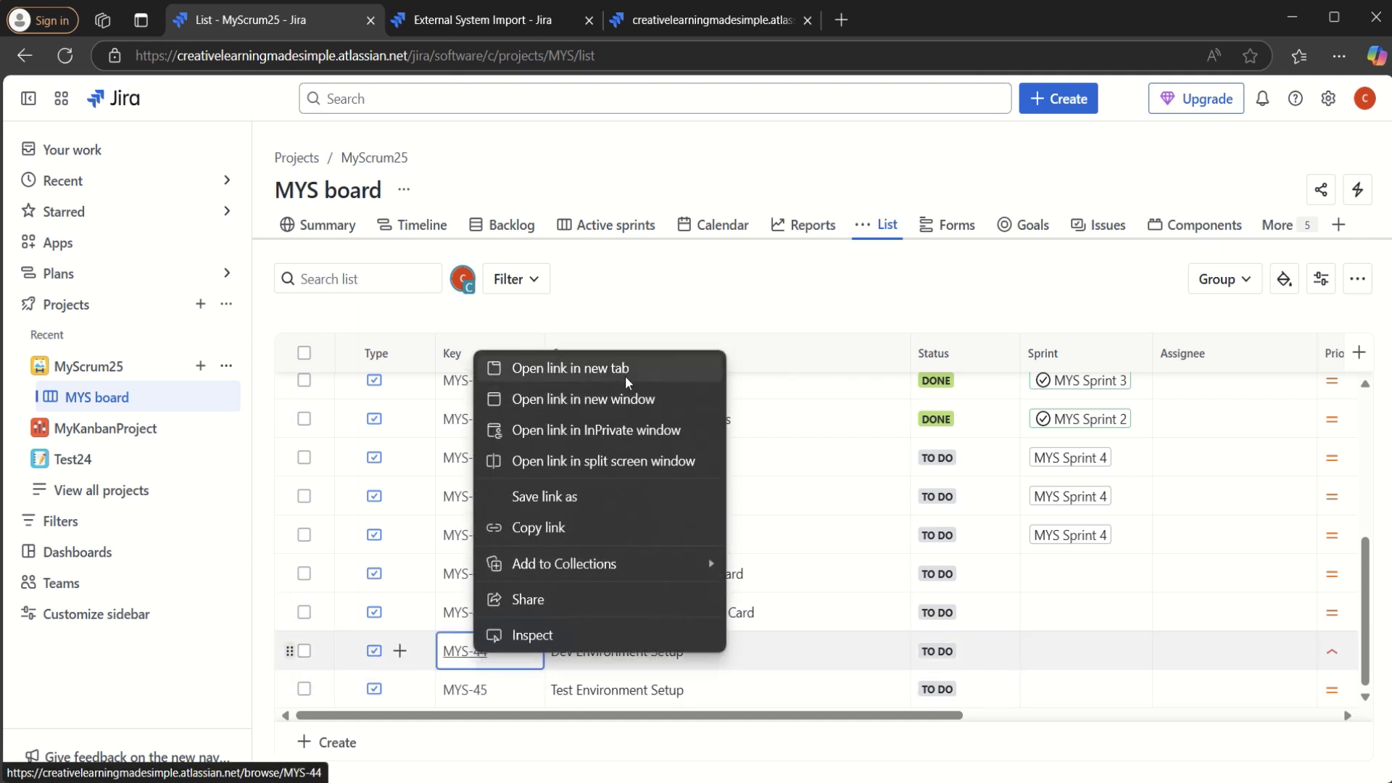
{"action": "left_click", "coordinate": [522, 365]}
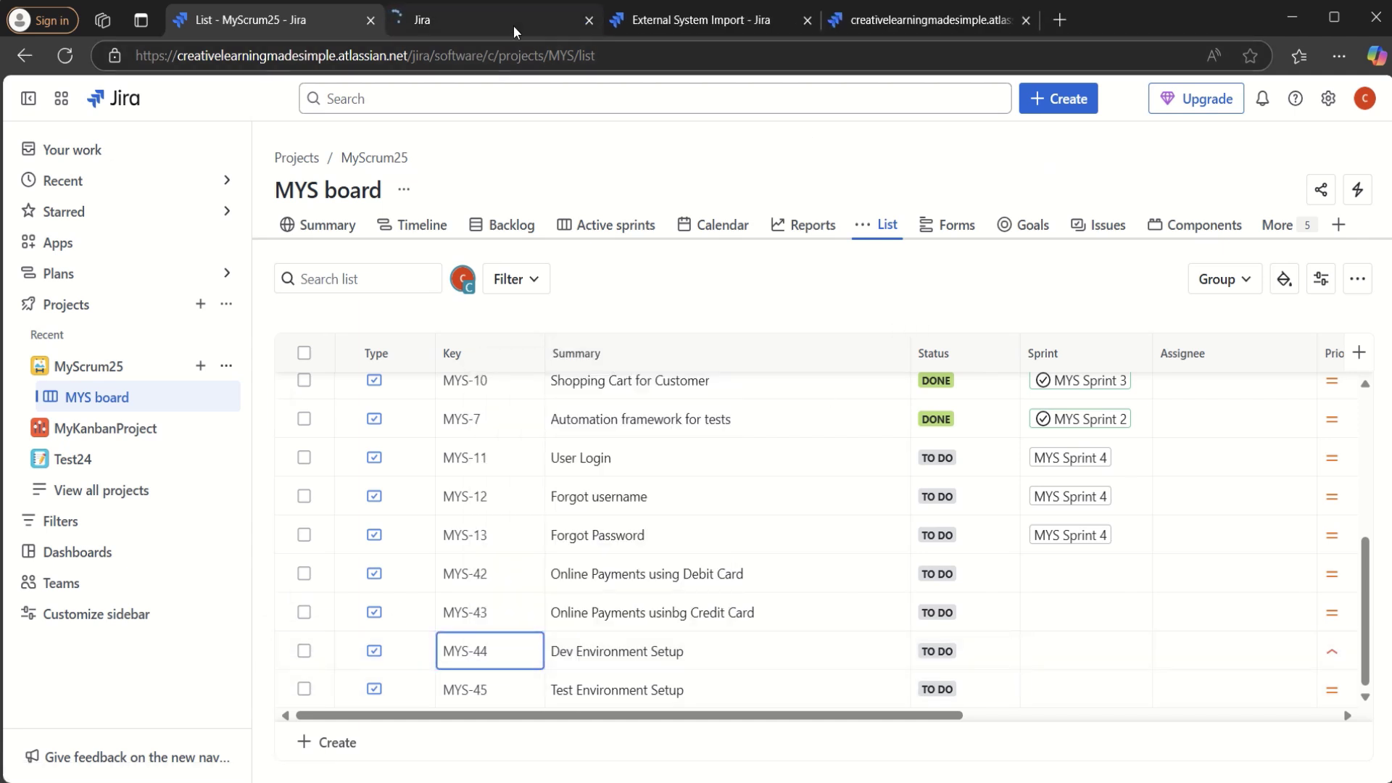
{"action": "key", "text": "ctrl+Tab"}
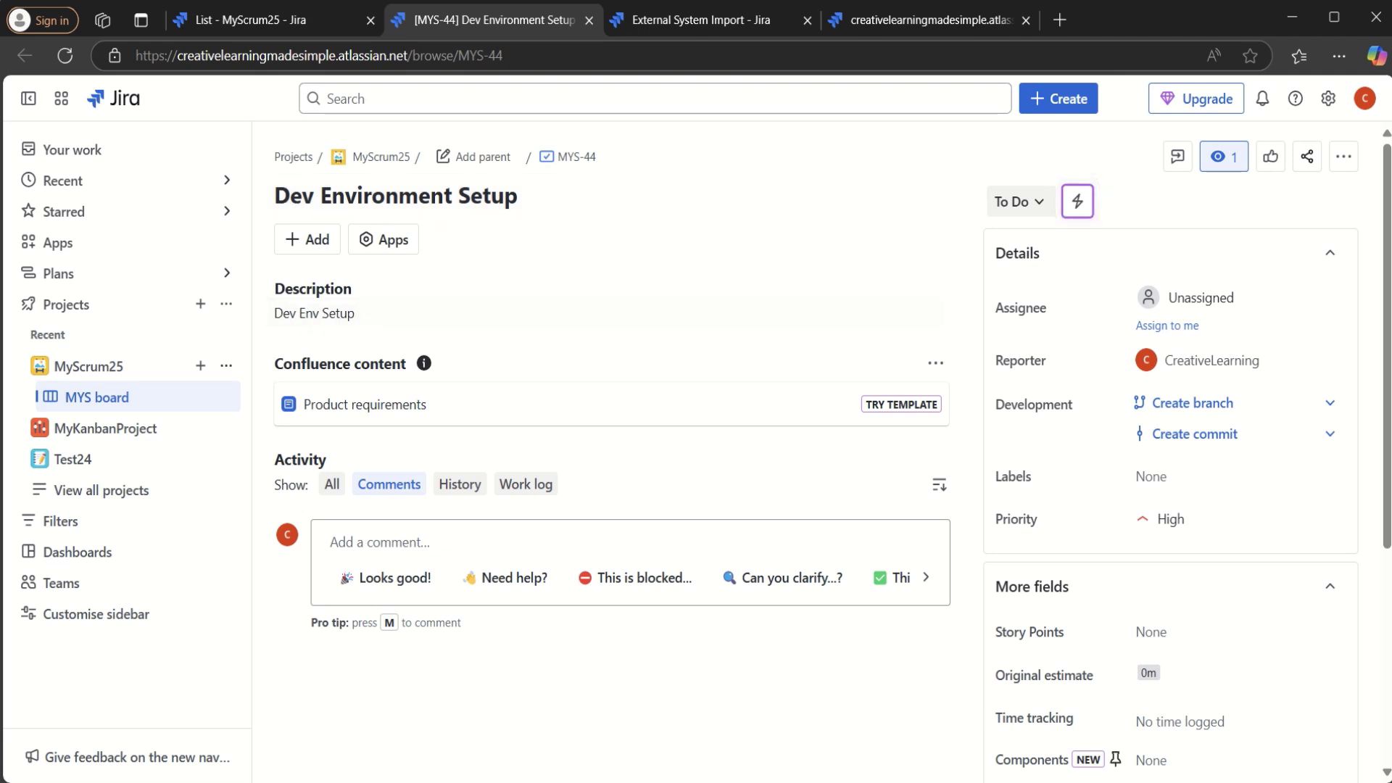
Confirm spreadsheet row 4 shows Dev Env Setup and High priority, matching MYS-44
{"action": "key", "text": "alt+Tab"}
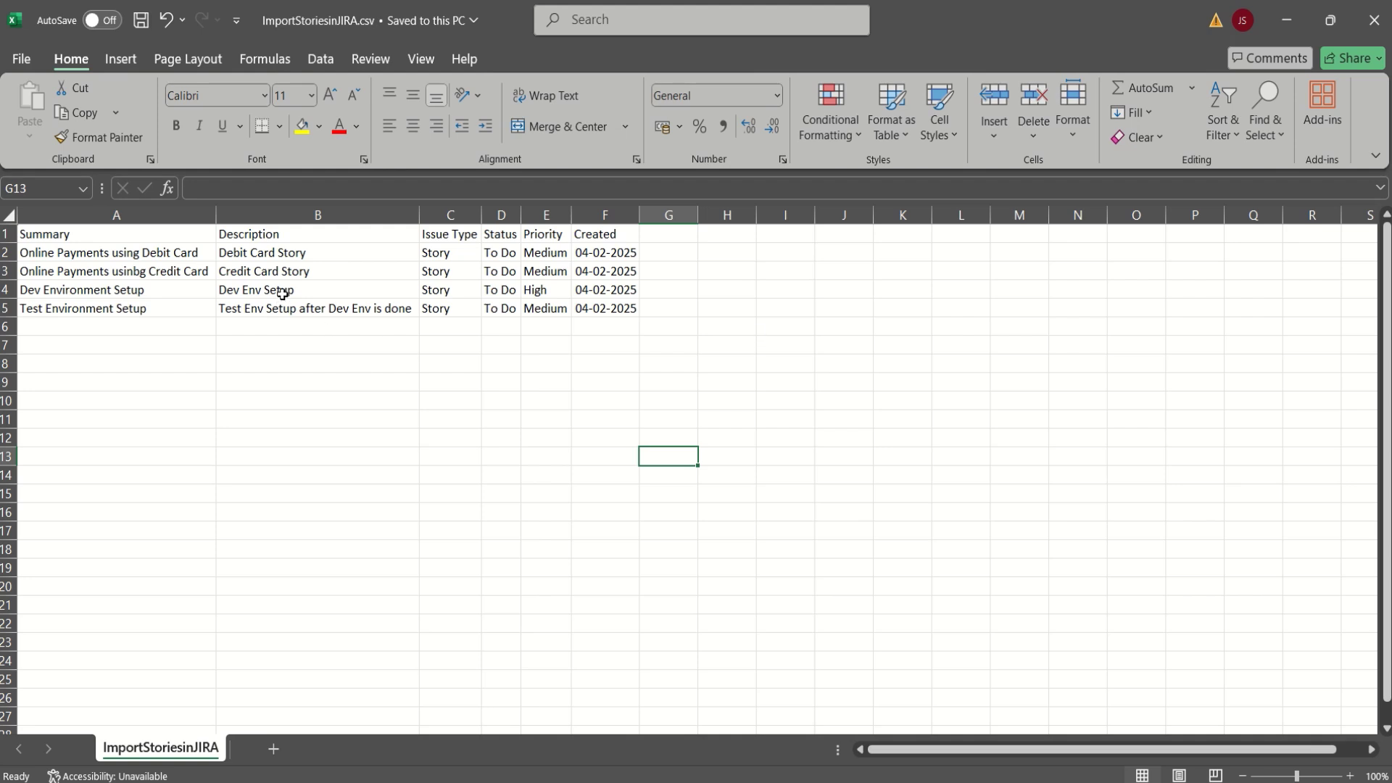
{"action": "left_click", "coordinate": [280, 290]}
{"action": "left_click", "coordinate": [546, 295]}
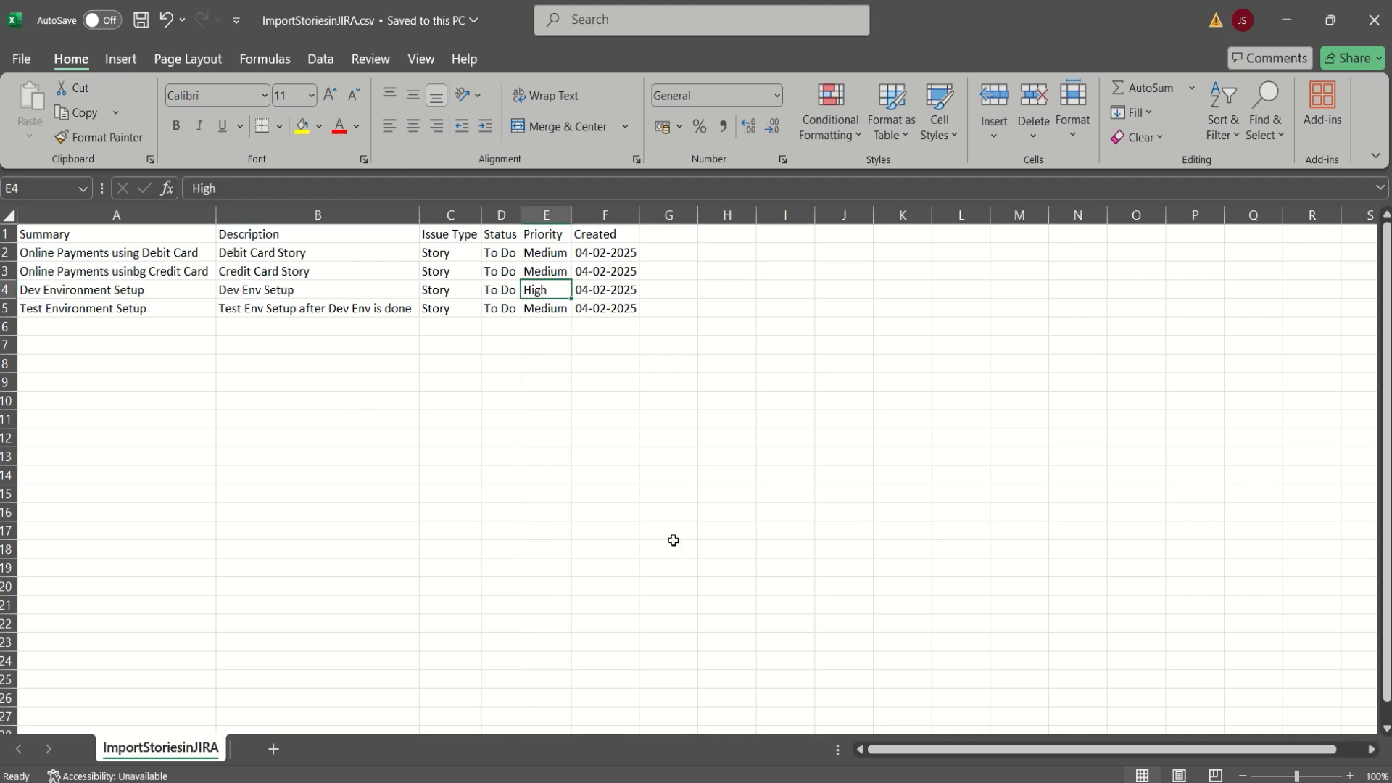
{"action": "key", "text": "alt+Tab"}
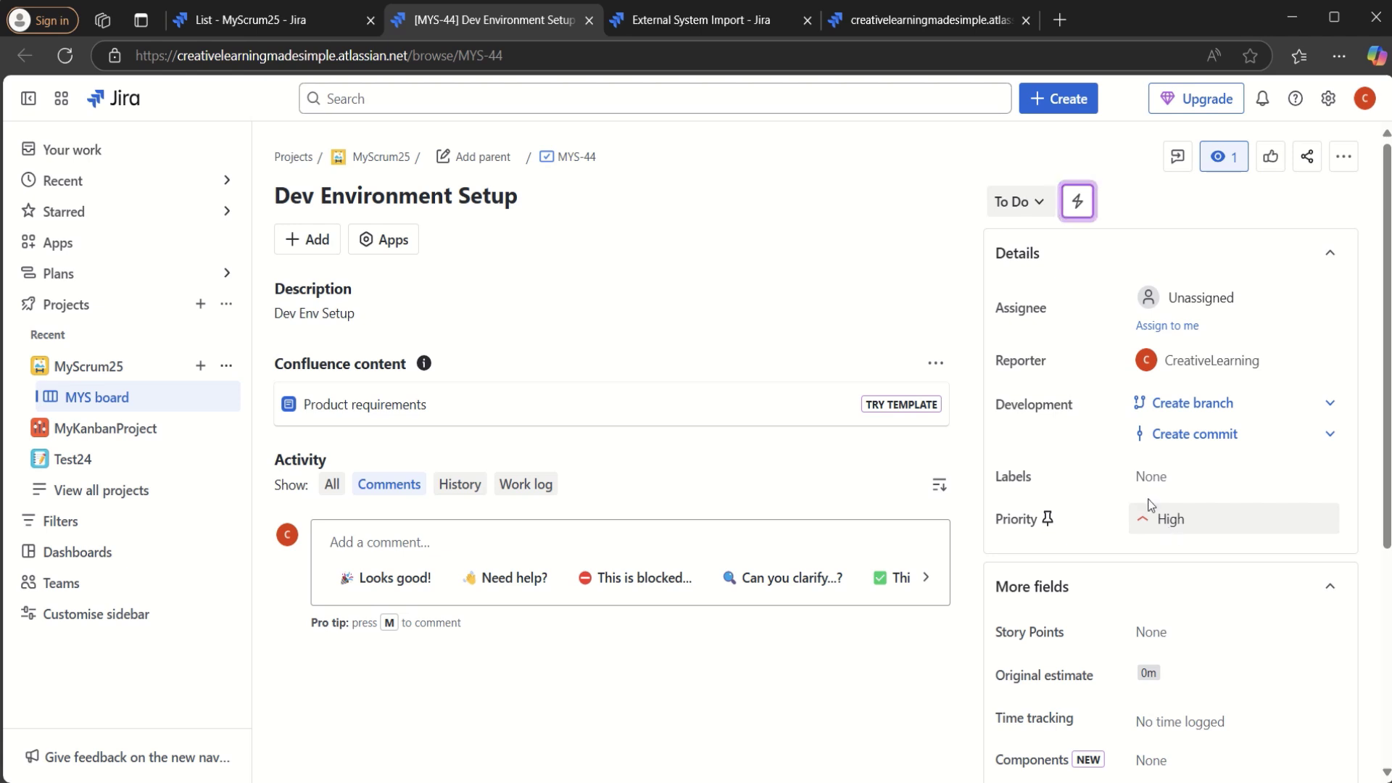
Open MYS-45 Test Environment Setup from the issue list in a new tab
{"action": "left_click", "coordinate": [312, 15]}
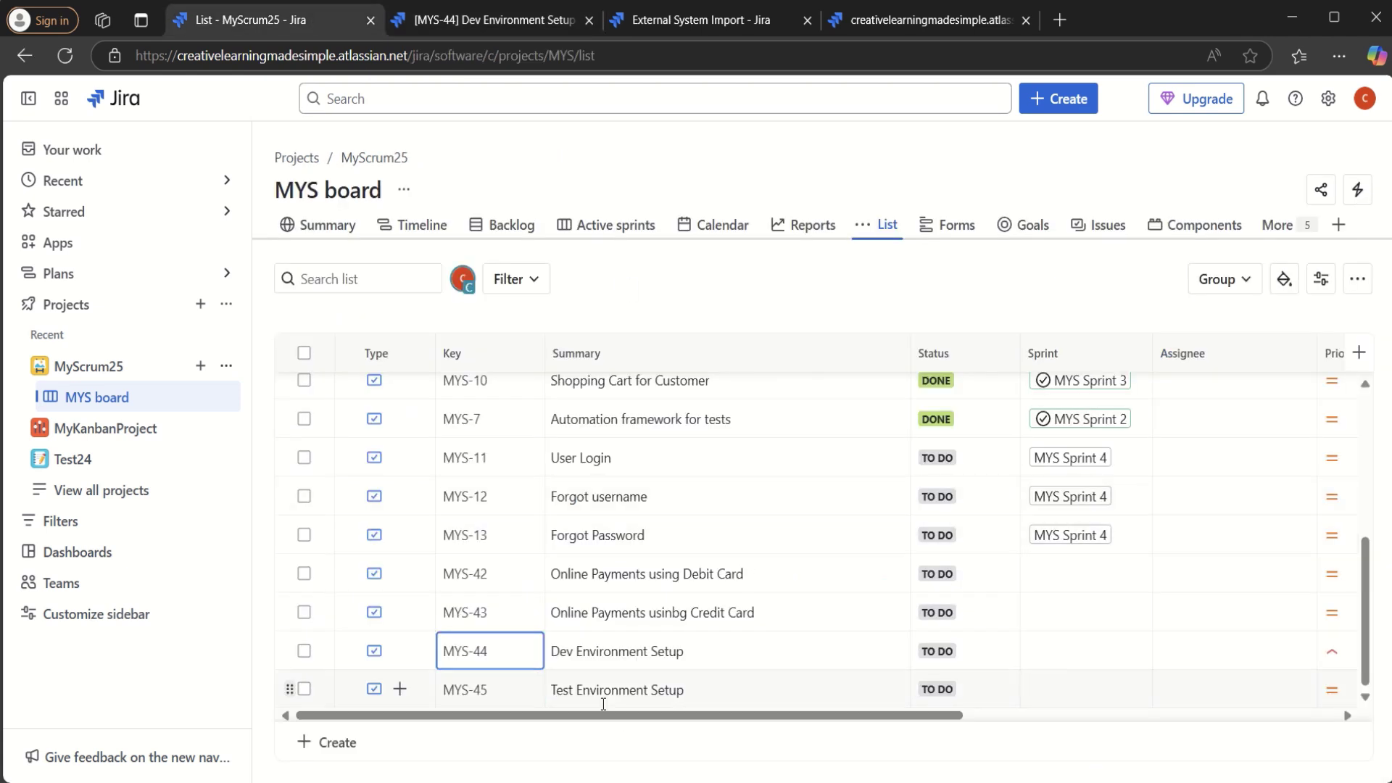
{"action": "right_click", "coordinate": [473, 690]}
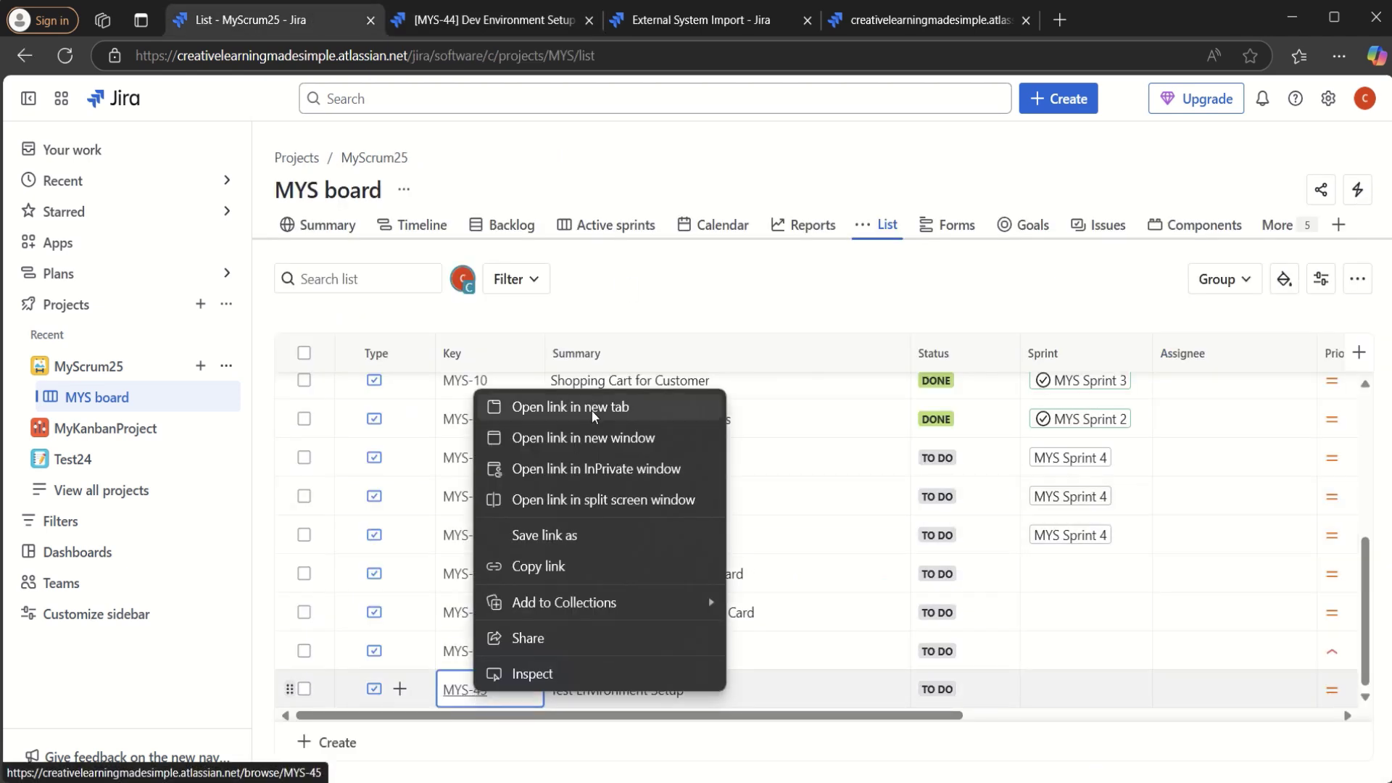
{"action": "left_click", "coordinate": [596, 407]}
{"action": "left_click", "coordinate": [673, 21]}
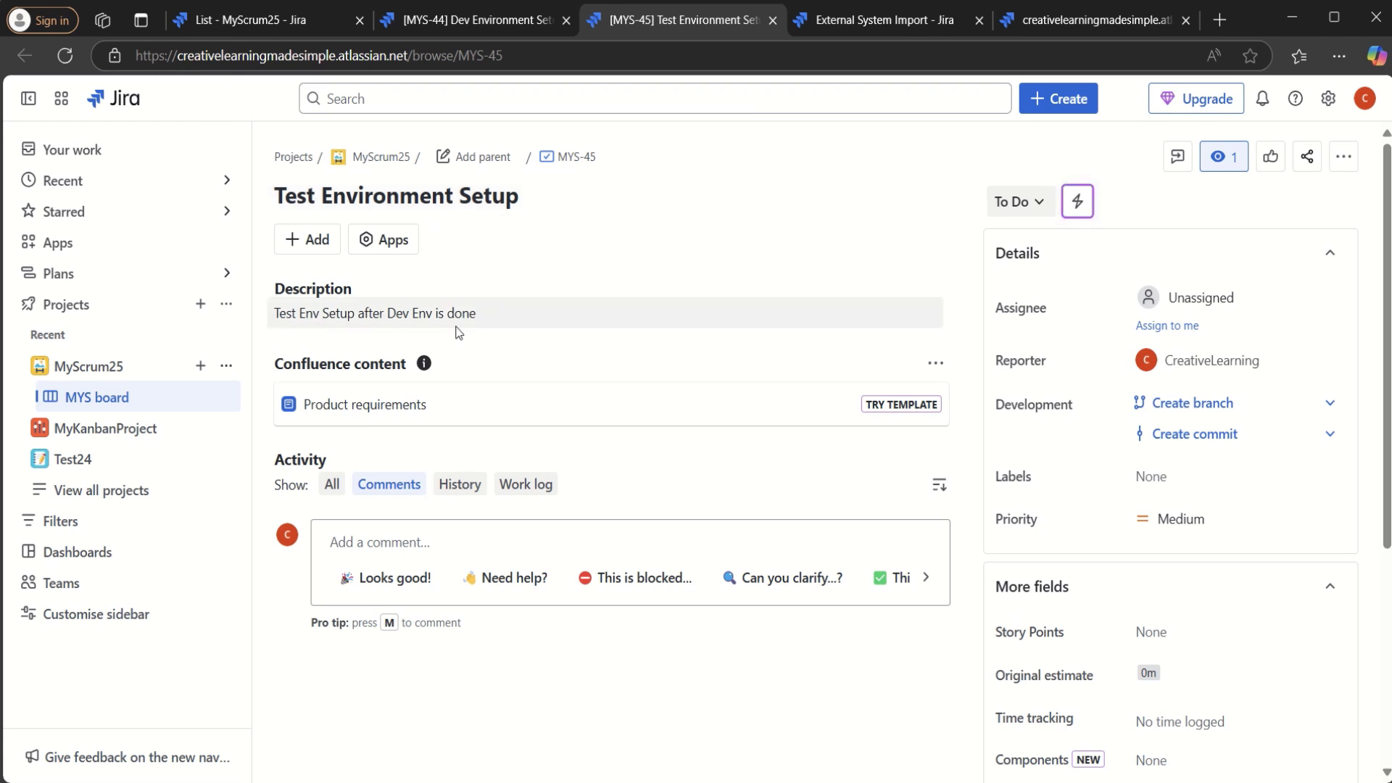
Check the CSV's row 5 summary, description and Medium priority against MYS-45, then minimize Excel
{"action": "key", "text": "alt+Tab"}
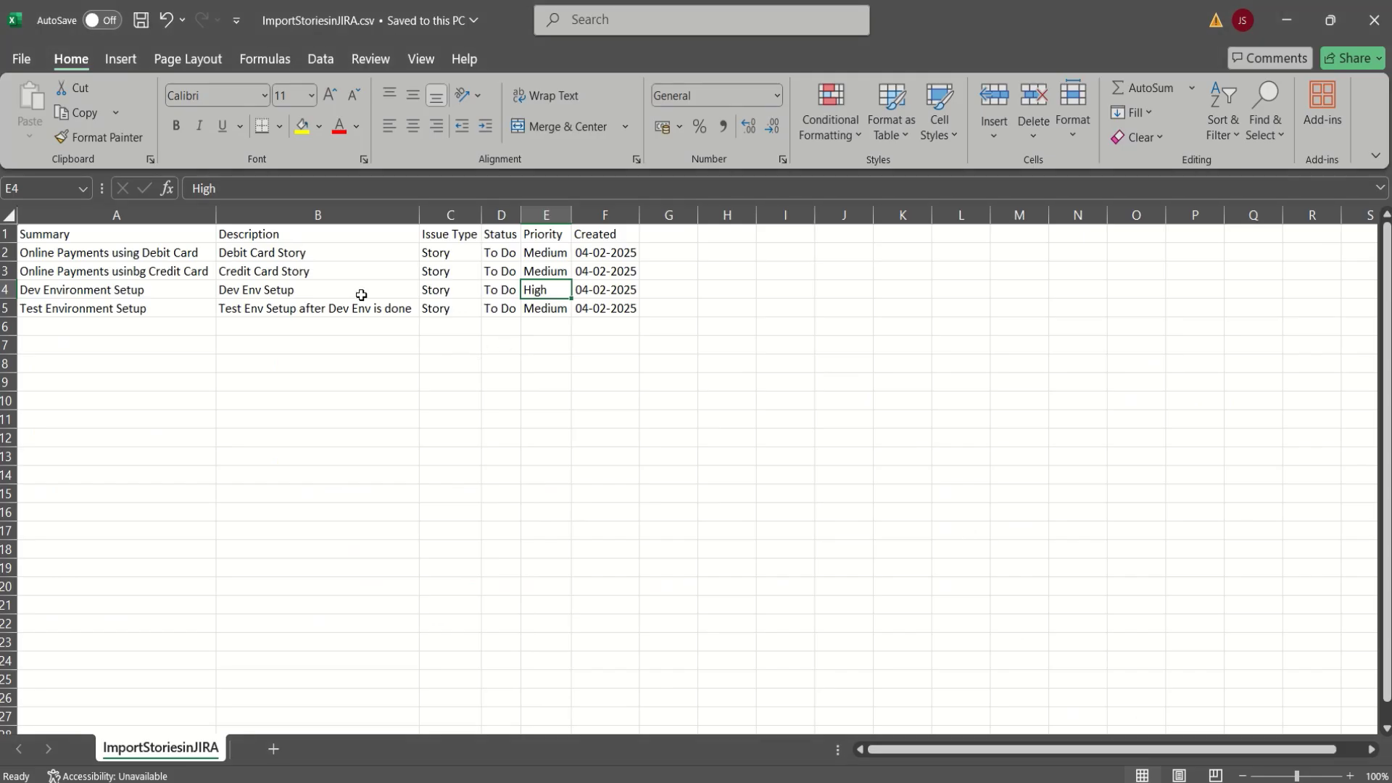
{"action": "left_click", "coordinate": [59, 310]}
{"action": "left_click", "coordinate": [319, 315]}
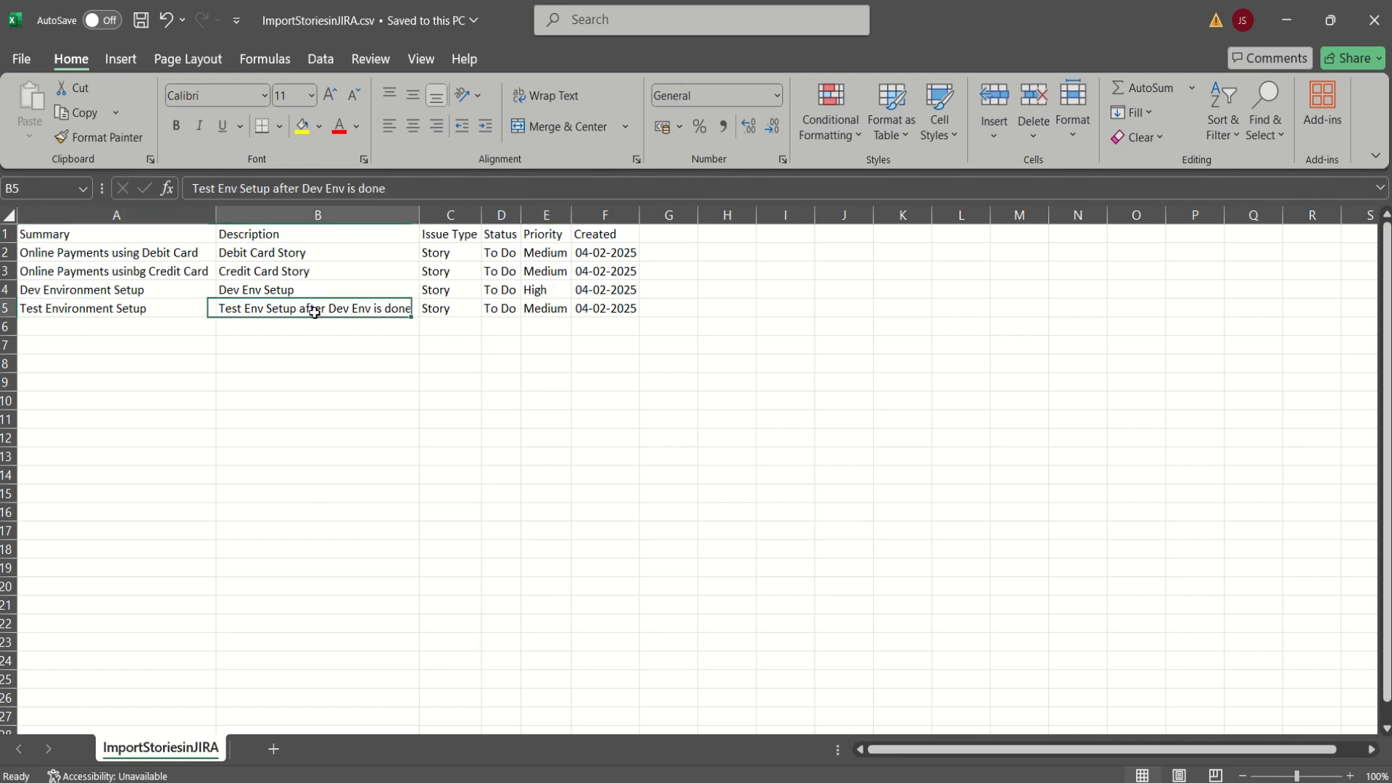
{"action": "left_click", "coordinate": [554, 314]}
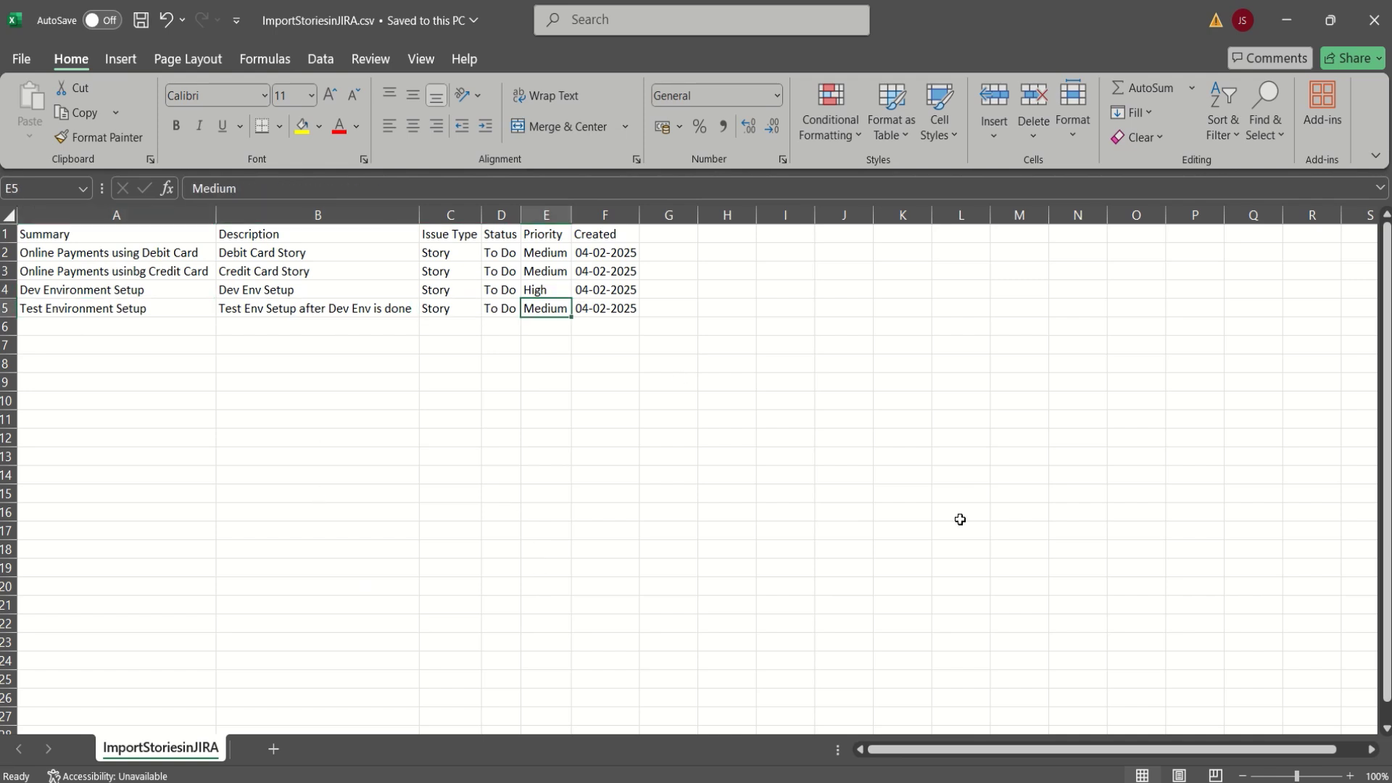
{"action": "left_click", "coordinate": [1286, 20]}
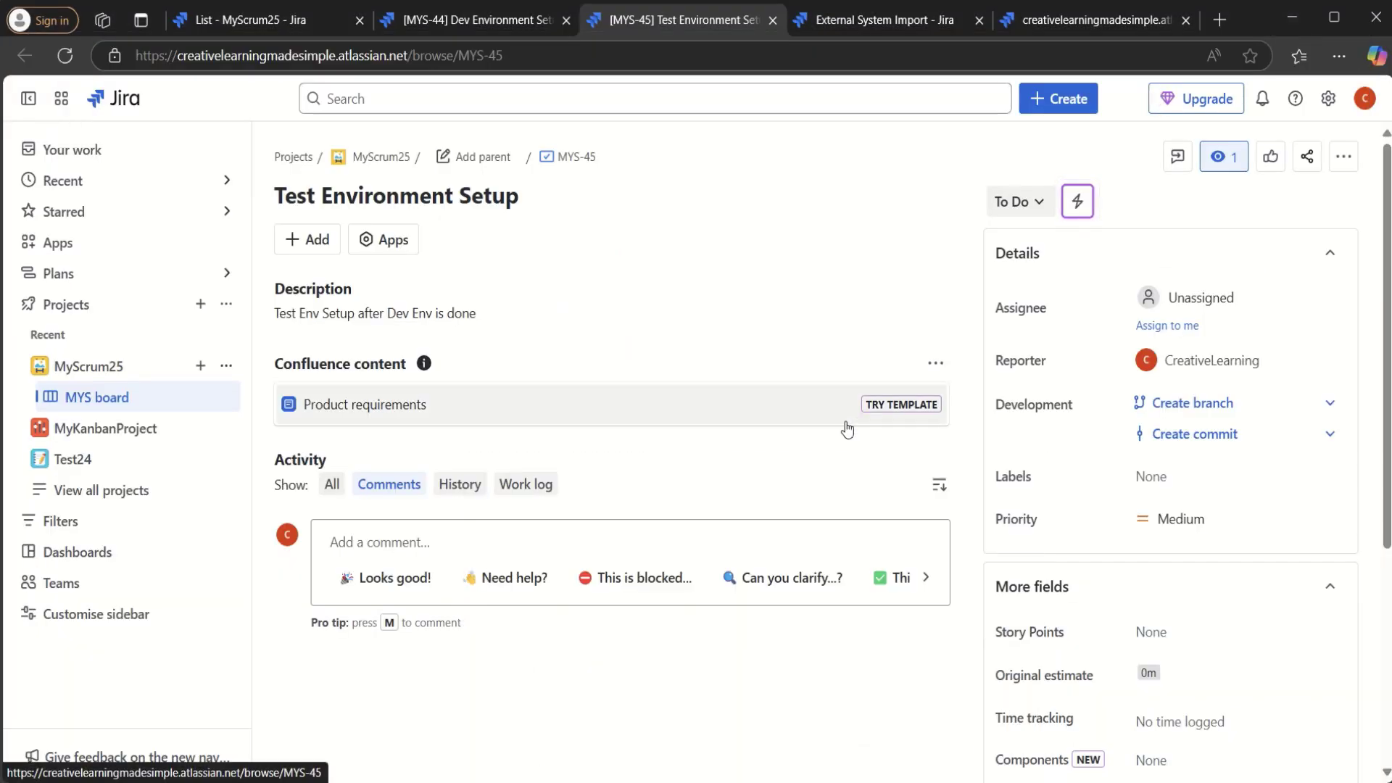